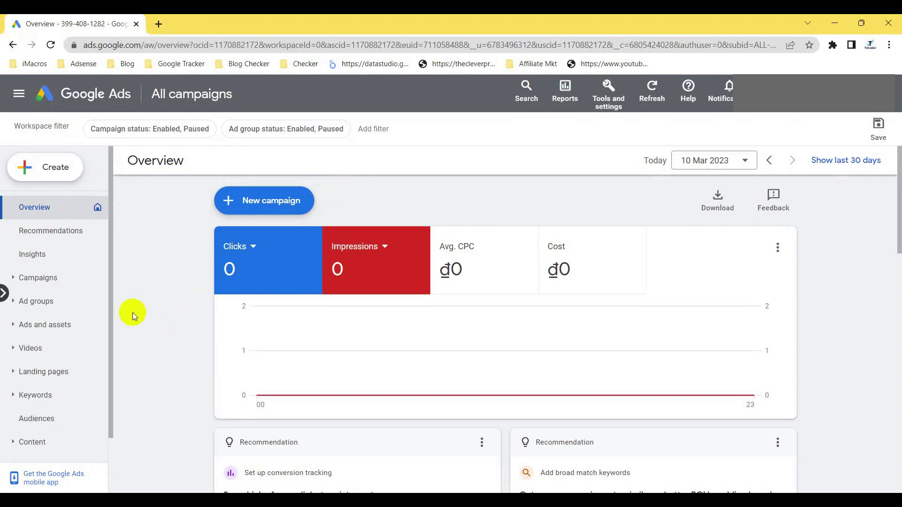
# - Set the campaign overview's date range to the last 30 days
pyautogui.scroll(-3, 133, 312)
pyautogui.scroll(3, 153, 321)
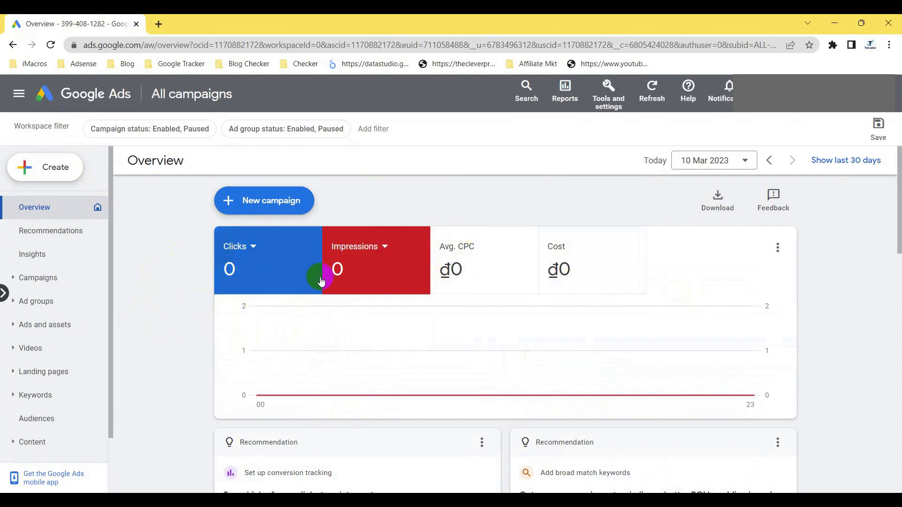
pyautogui.click(708, 160)
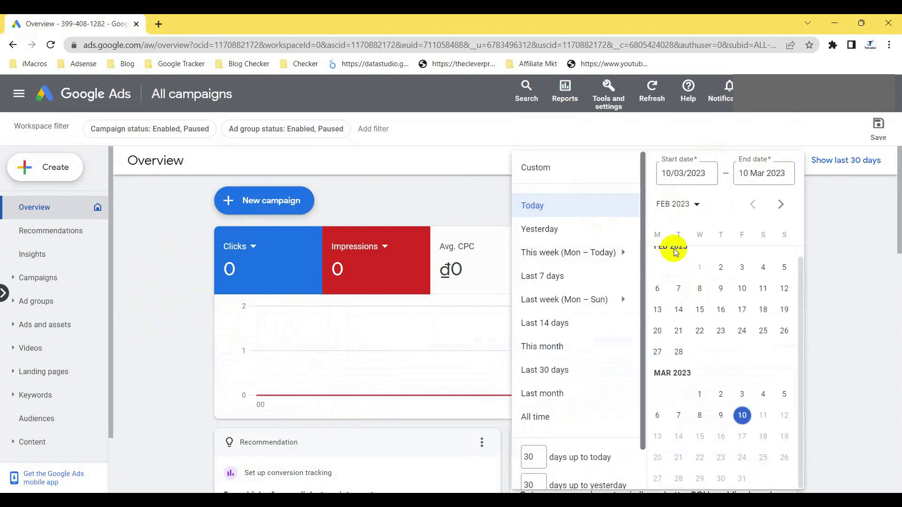
pyautogui.click(546, 368)
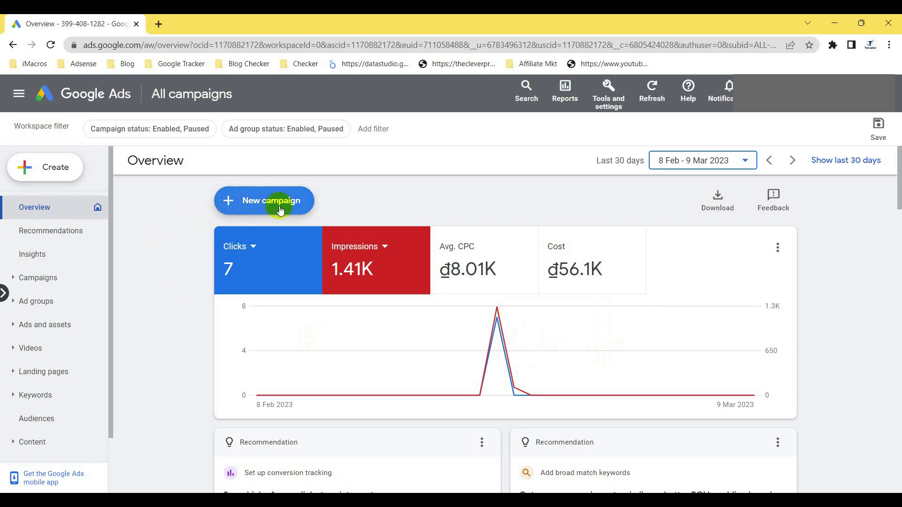
# - Start a new campaign with the objective "Create a campaign without a goal's guidance"
pyautogui.click(45, 165)
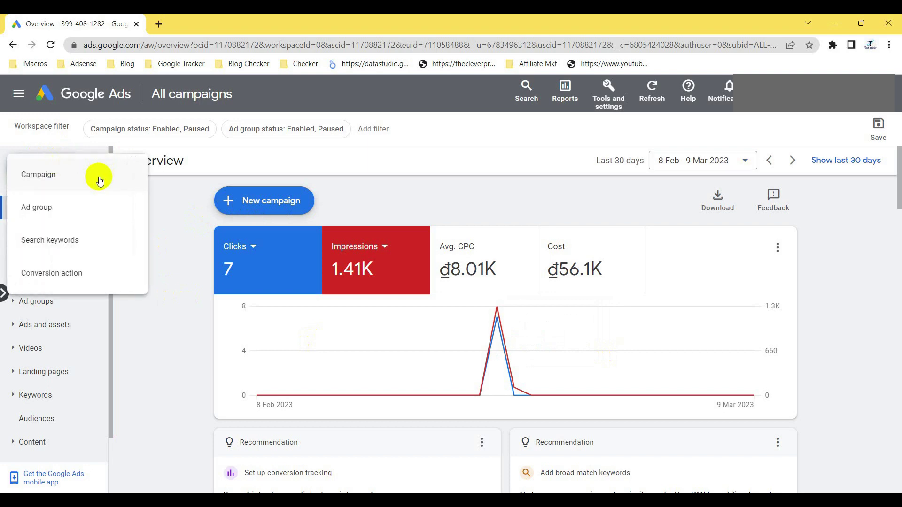
pyautogui.click(60, 176)
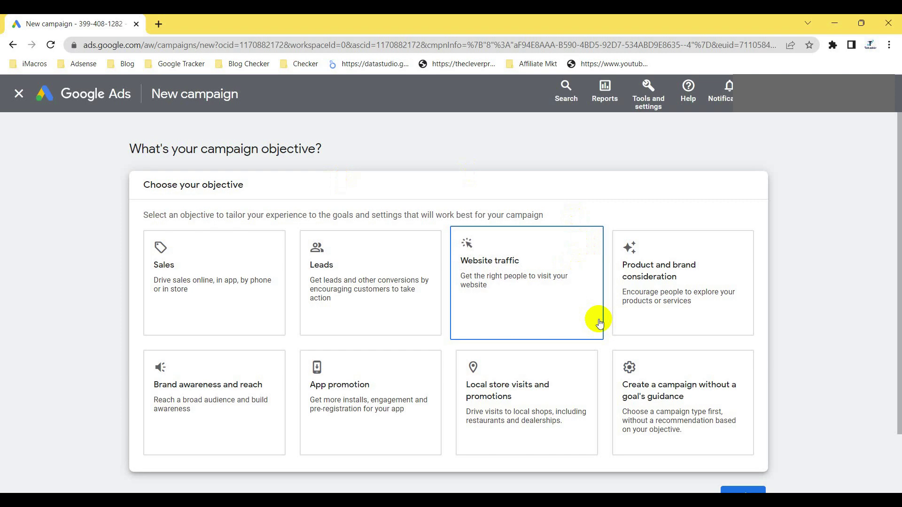
pyautogui.scroll(-2, 599, 324)
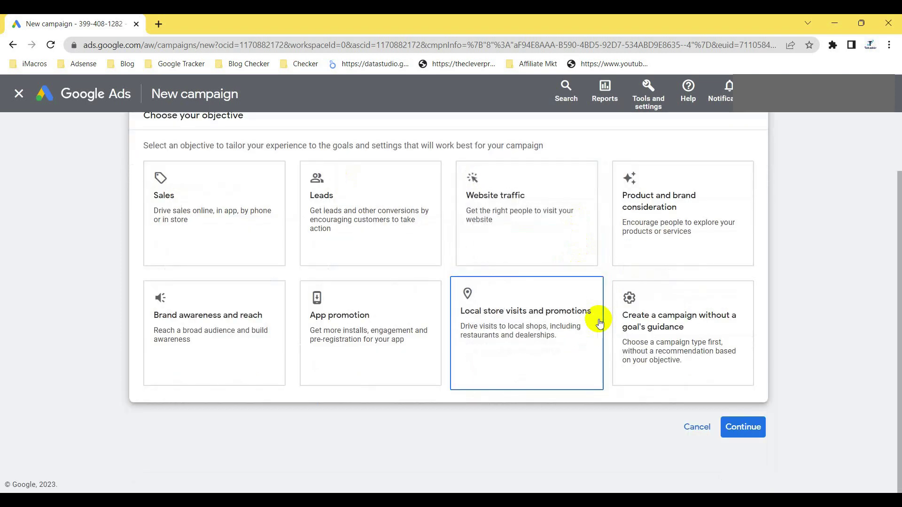
pyautogui.click(664, 336)
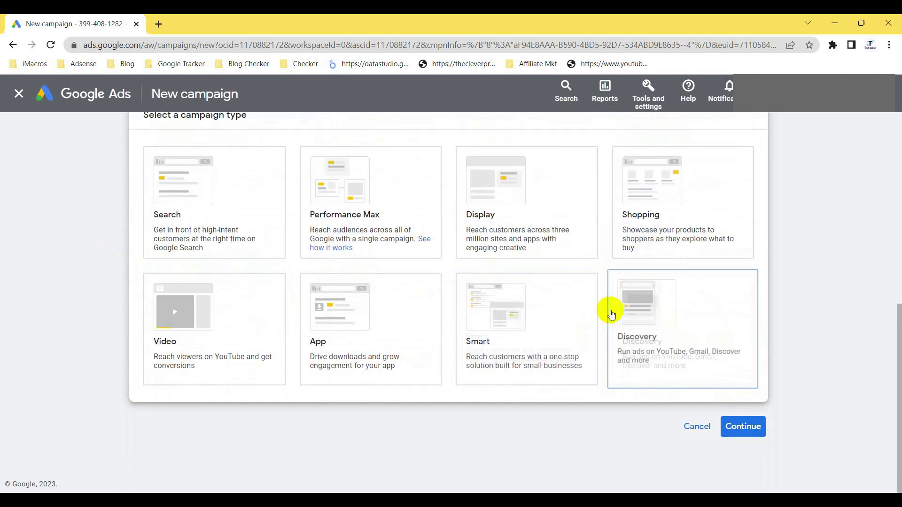
# - Select Video as the campaign type
pyautogui.scroll(4, 606, 308)
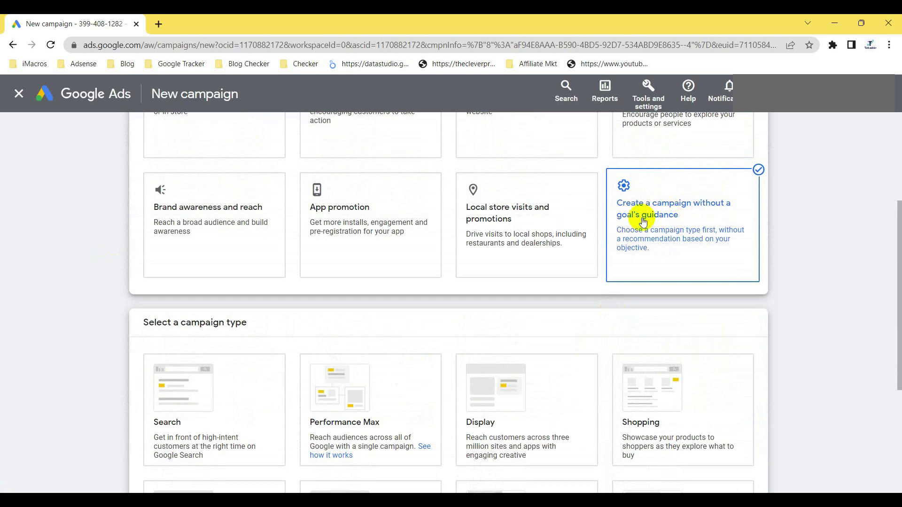
pyautogui.scroll(-3, 436, 301)
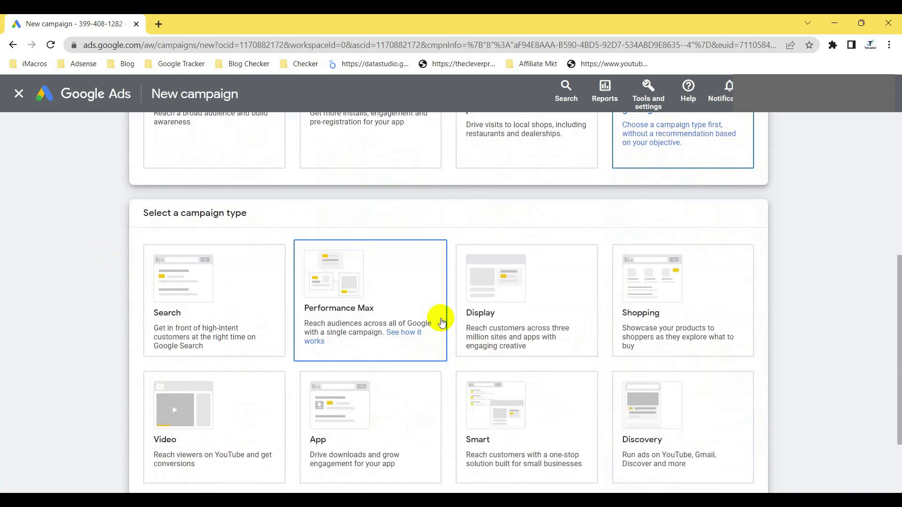
pyautogui.click(227, 286)
pyautogui.scroll(-1, 227, 287)
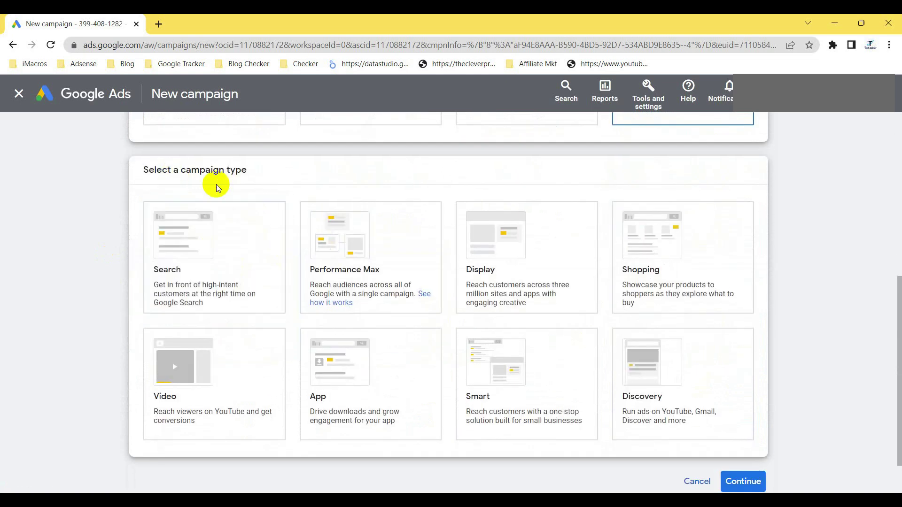
pyautogui.click(408, 301)
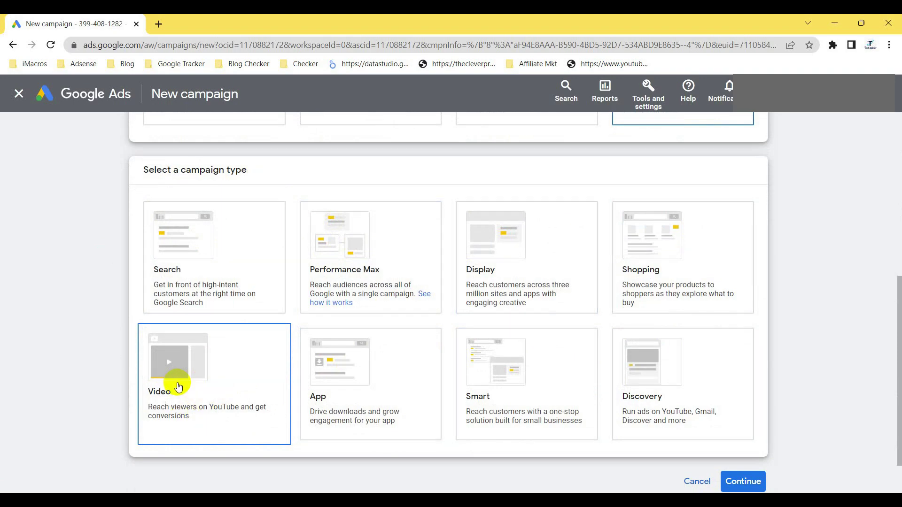
pyautogui.click(178, 386)
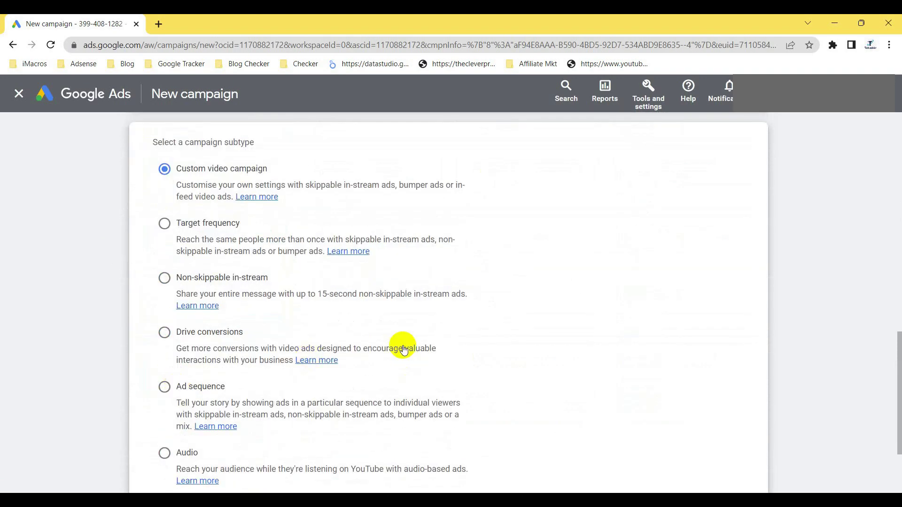
# - Review the video campaign subtypes, keep Custom video campaign selected and continue to the campaign settings
pyautogui.scroll(2, 403, 347)
pyautogui.scroll(-1, 403, 348)
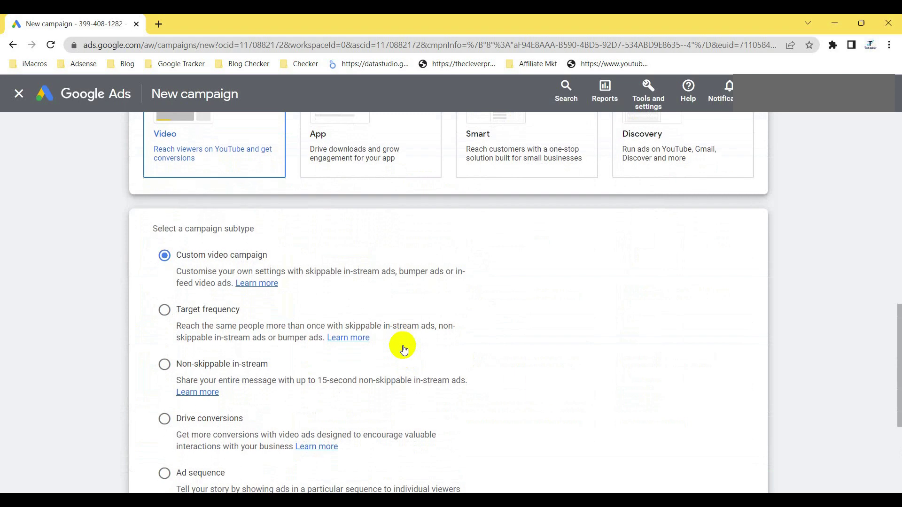
pyautogui.scroll(-2, 403, 348)
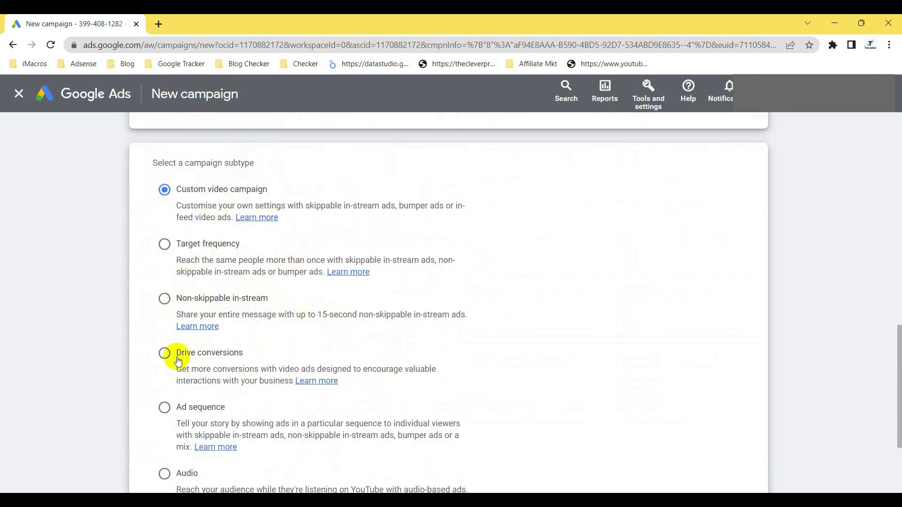
pyautogui.scroll(-3, 236, 431)
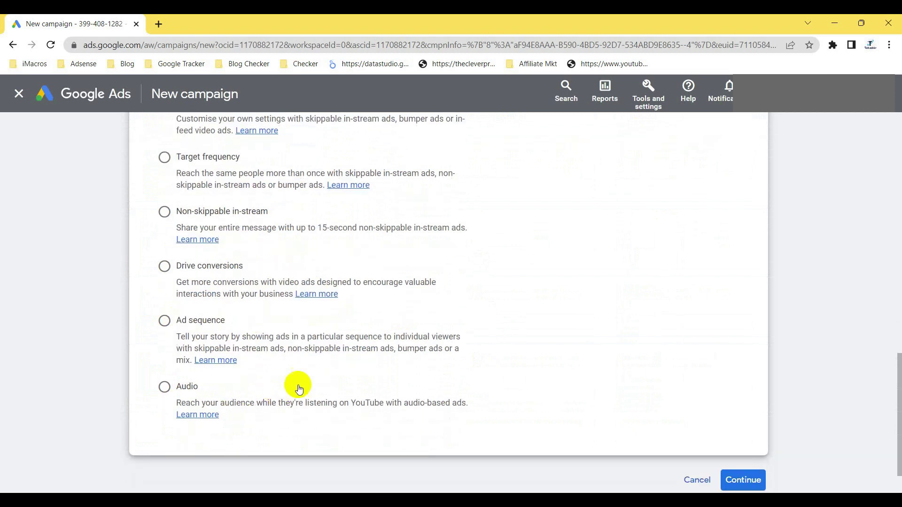
pyautogui.scroll(5, 296, 385)
pyautogui.scroll(2, 215, 369)
pyautogui.scroll(-1, 288, 381)
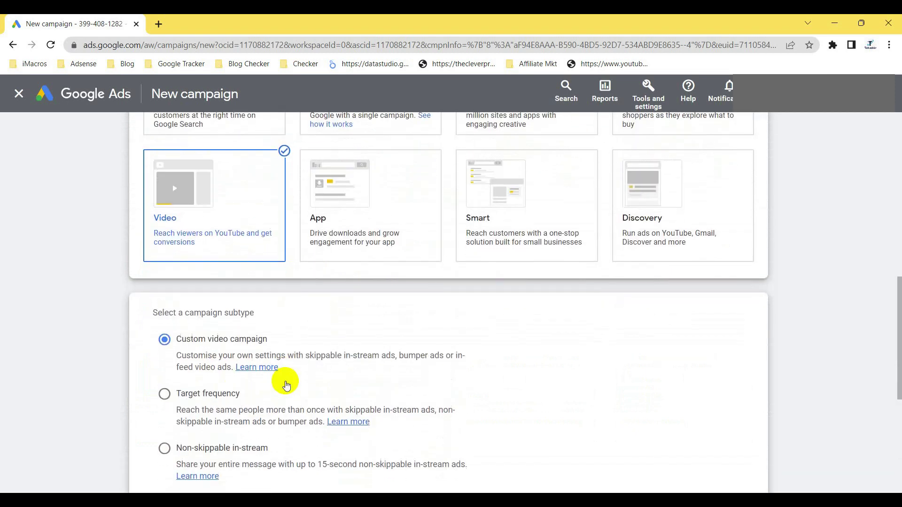
pyautogui.scroll(-3, 437, 346)
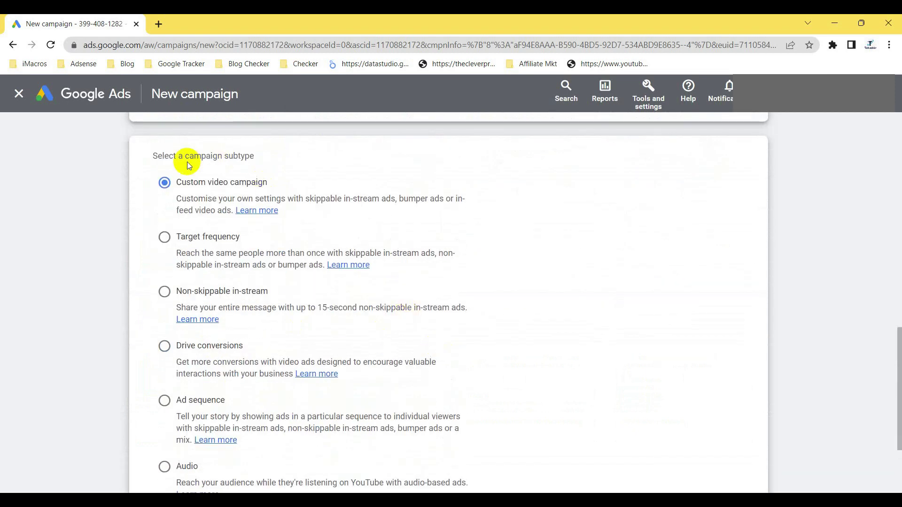
pyautogui.scroll(-3, 527, 238)
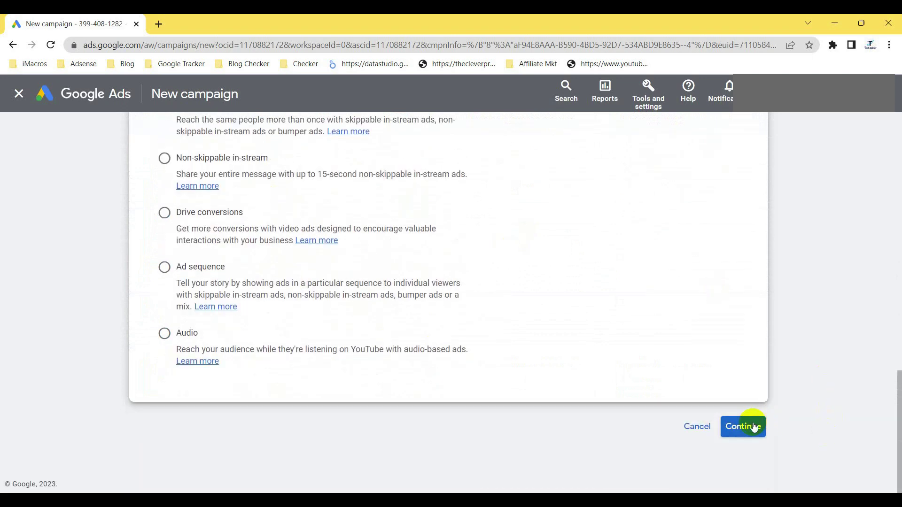
pyautogui.click(753, 426)
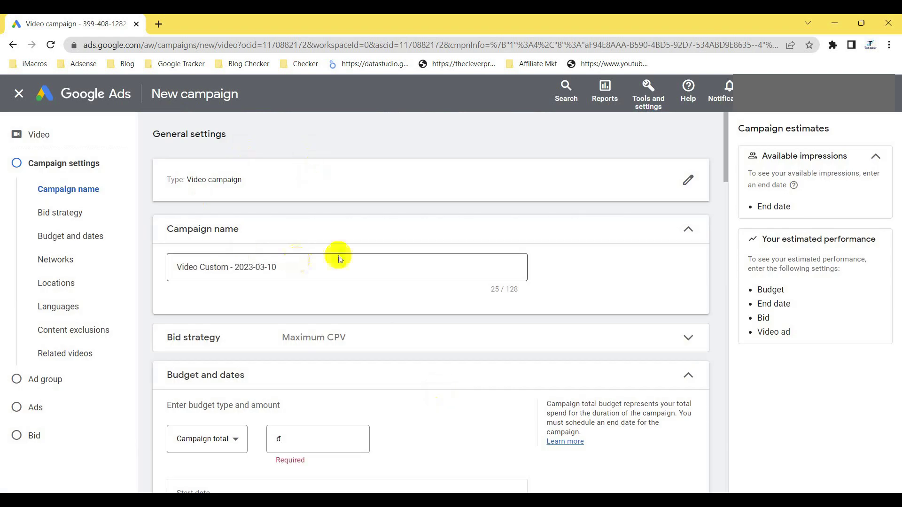
# - Reopen the objective and campaign type choices from the general settings, review them and continue back to the campaign settings
pyautogui.click(688, 184)
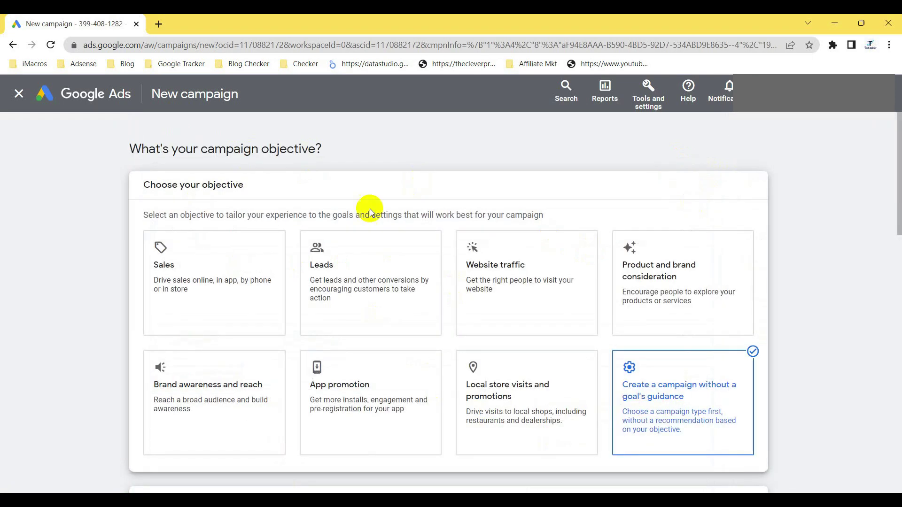
pyautogui.scroll(-10, 699, 391)
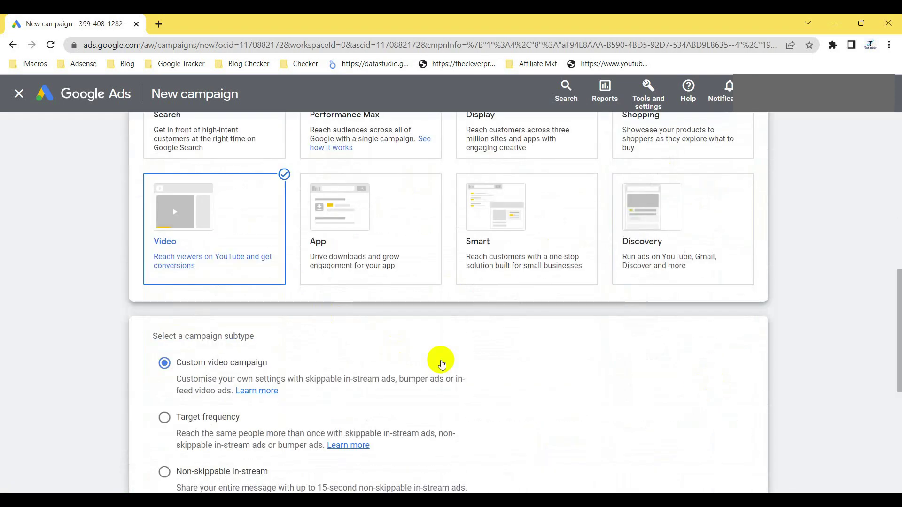
pyautogui.scroll(-7, 472, 381)
pyautogui.click(751, 429)
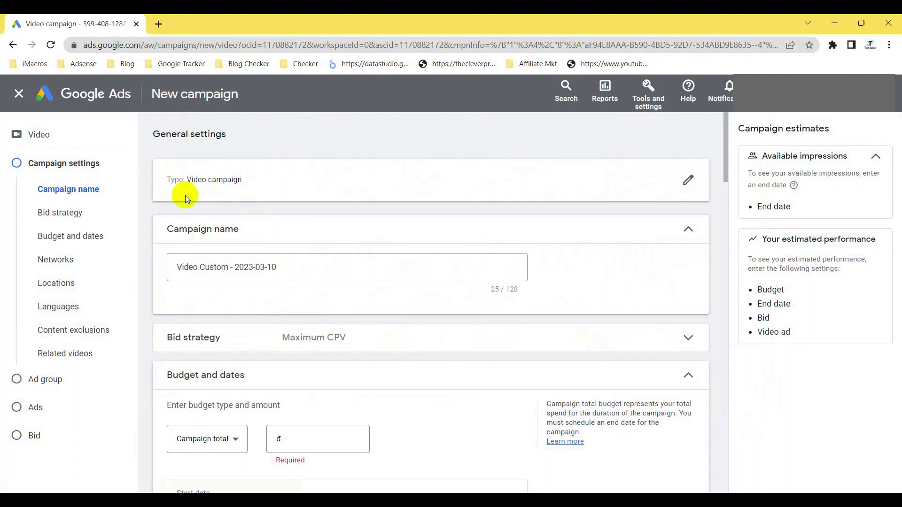
# - Clear the default campaign name
pyautogui.click(288, 268)
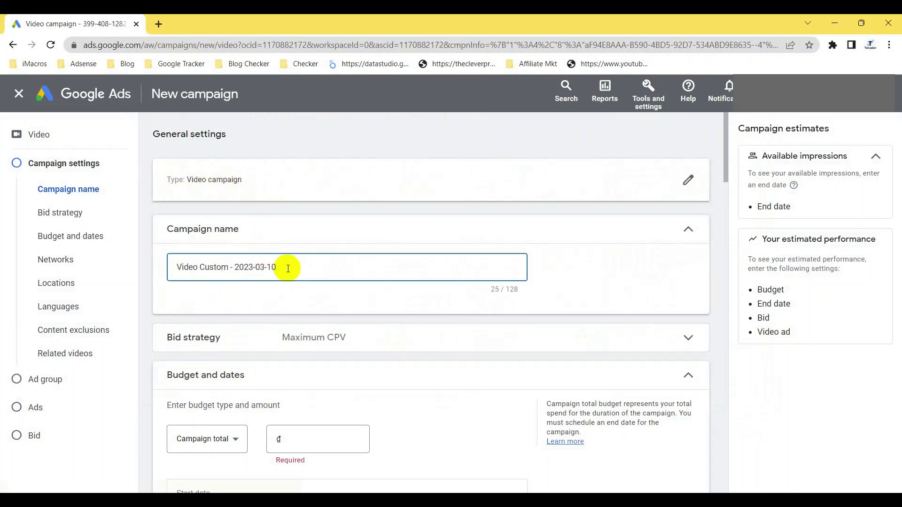
pyautogui.tripleClick(287, 268)
pyautogui.press('BackSpace')
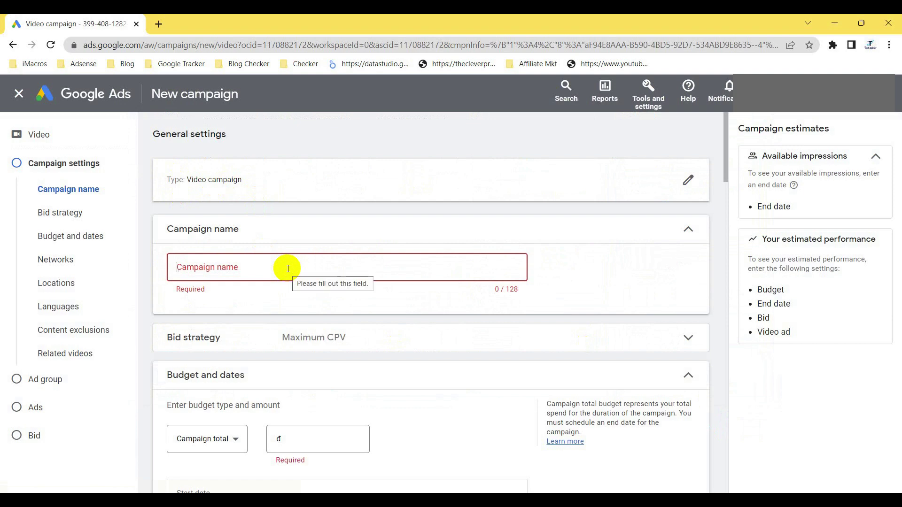
# - In a new browser tab, open the Tech Advice YouTube channel's video "How To Create Google Ads Account"
pyautogui.click(159, 24)
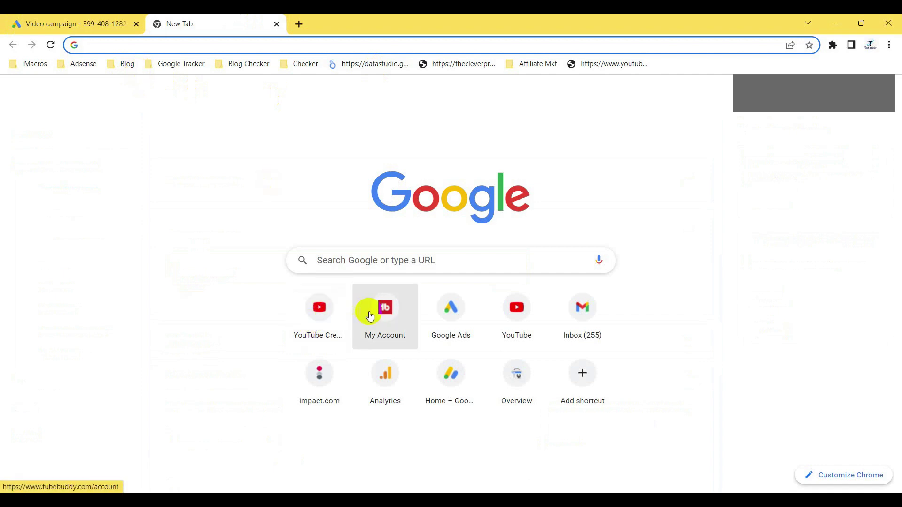
pyautogui.click(317, 315)
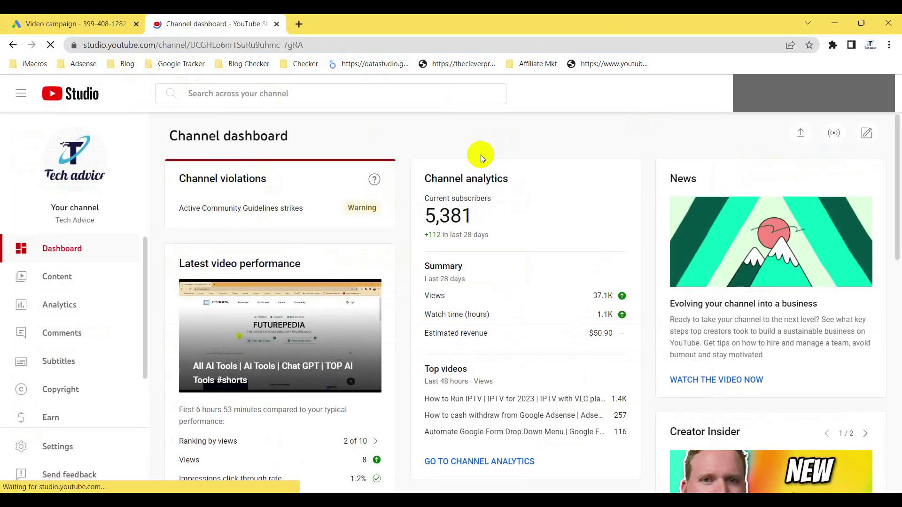
pyautogui.click(878, 93)
pyautogui.click(768, 165)
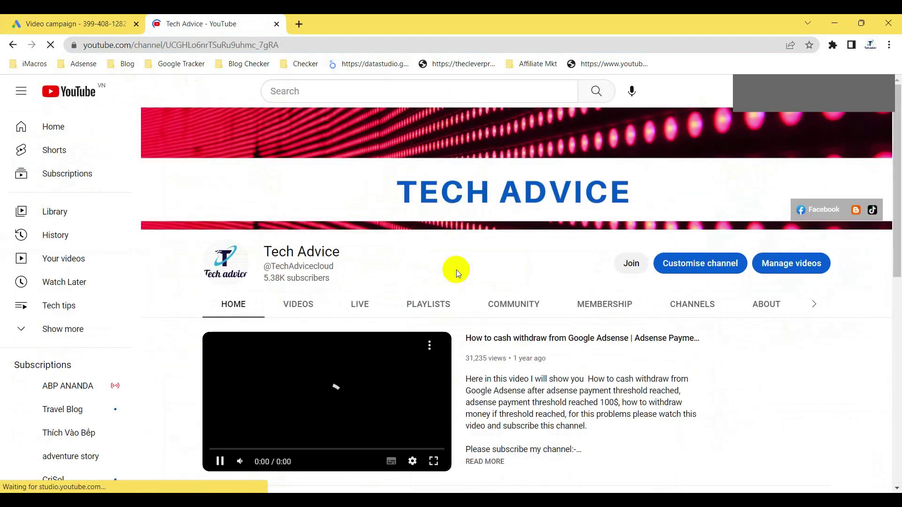
pyautogui.click(289, 275)
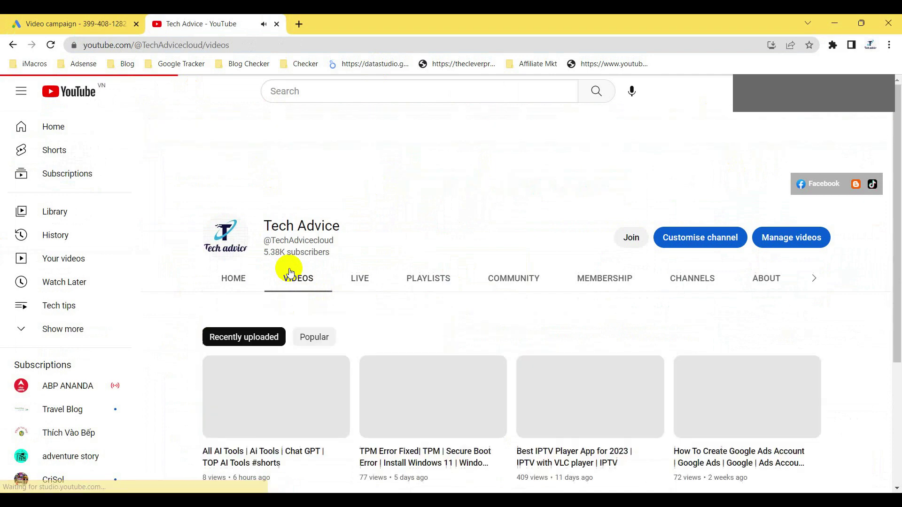
pyautogui.scroll(-2, 498, 371)
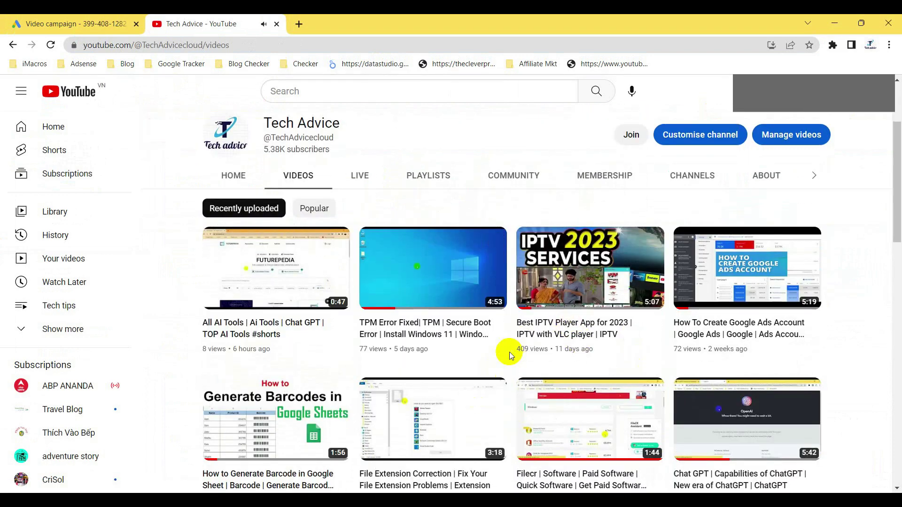
pyautogui.click(684, 337)
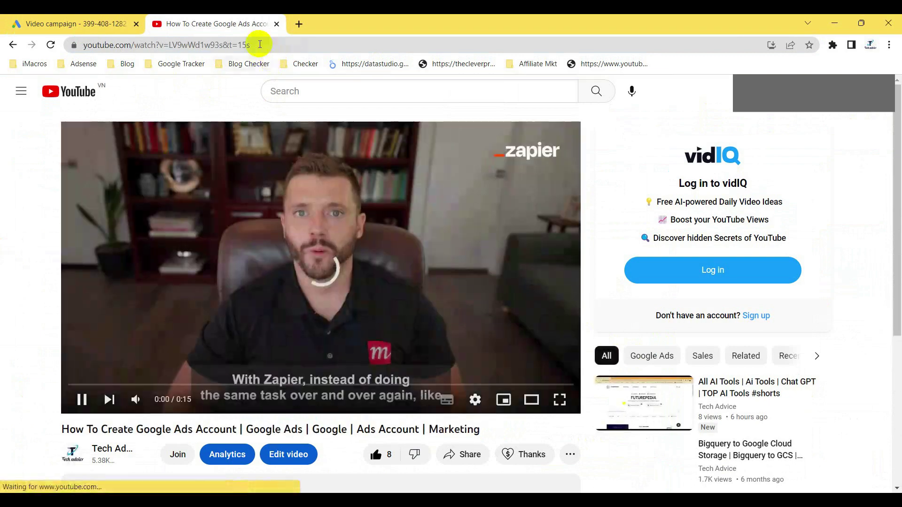
# - Copy "How To Create Google Ads Account" from the video's title and paste it as the campaign name in Google Ads
pyautogui.click(258, 43)
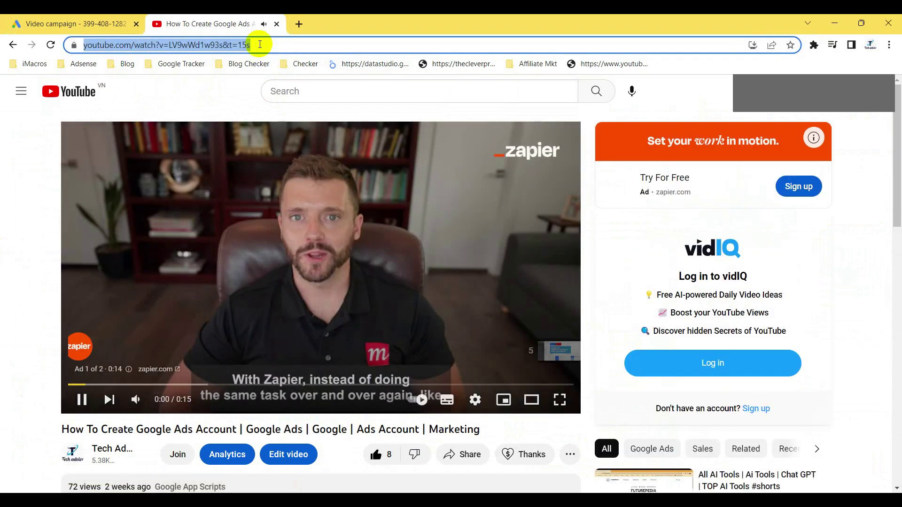
pyautogui.scroll(-5, 218, 350)
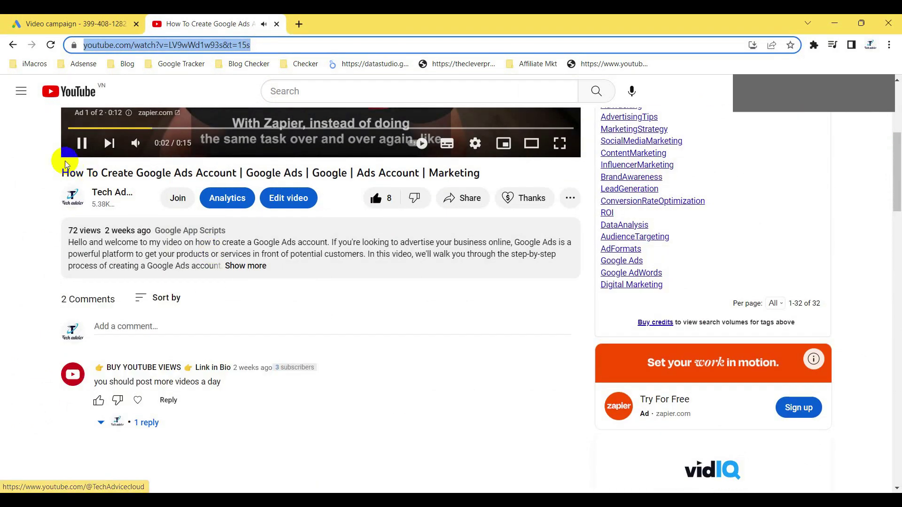
pyautogui.moveTo(59, 172); pyautogui.dragTo(239, 165)
pyautogui.hotkey('ctrl', 'c')
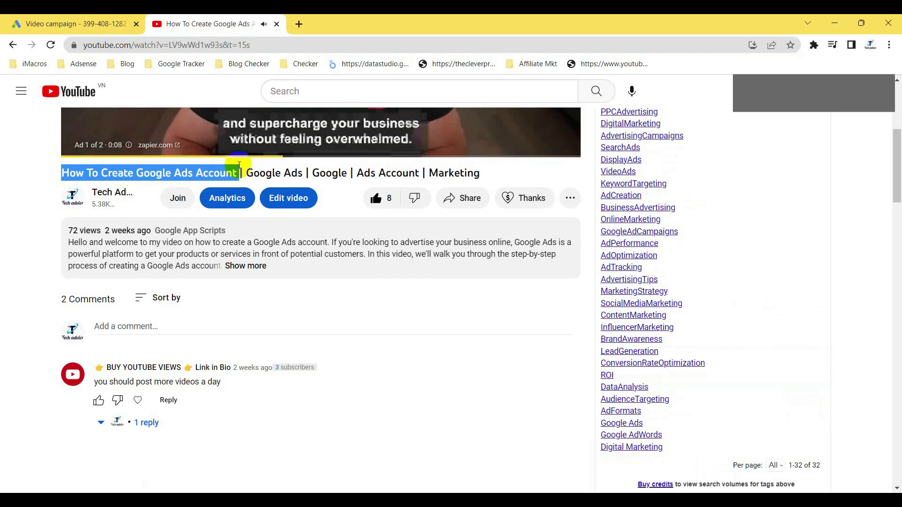
pyautogui.click(75, 23)
pyautogui.hotkey('ctrl', 'v')
pyautogui.scroll(-1, 246, 262)
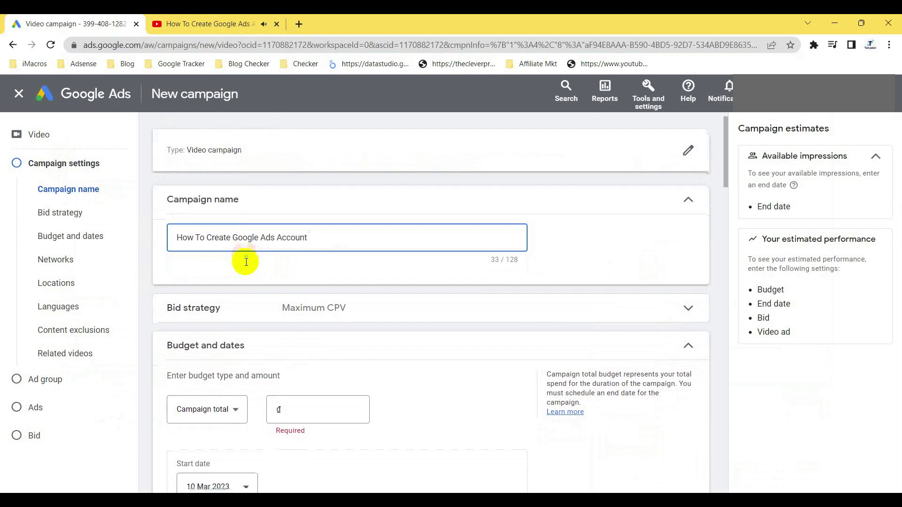
pyautogui.scroll(-1, 245, 261)
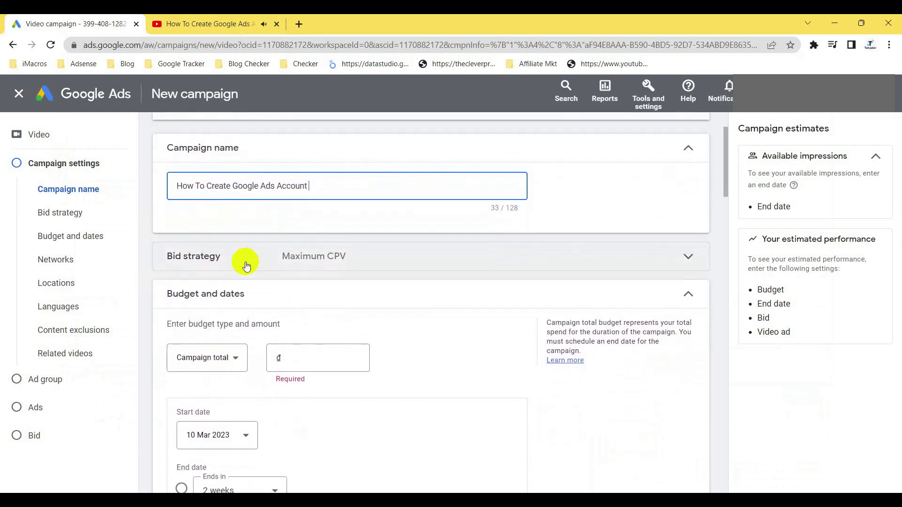
# - Switch to the YouTube tab, select the video's URL and return to the Google Ads campaign settings
pyautogui.click(207, 24)
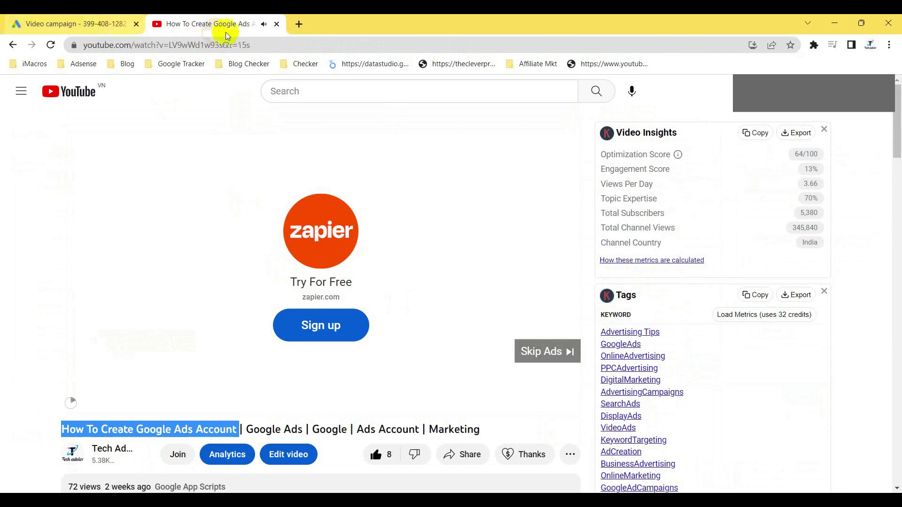
pyautogui.click(256, 45)
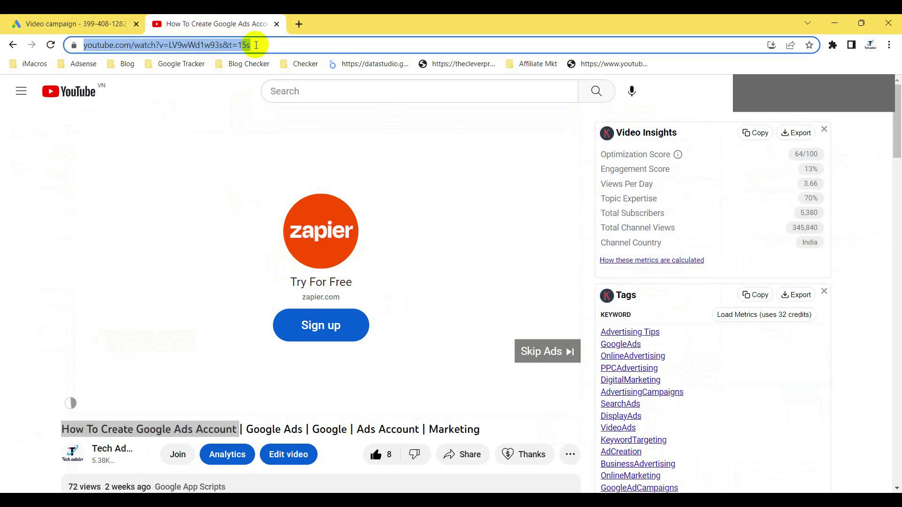
pyautogui.click(94, 22)
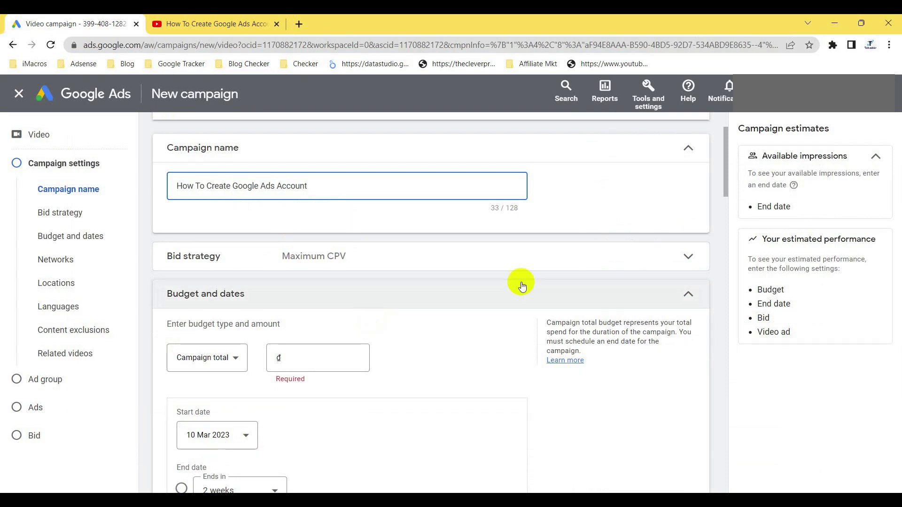
# - Expand the bid strategy settings, review the available strategies and keep Maximum CPV
pyautogui.click(670, 258)
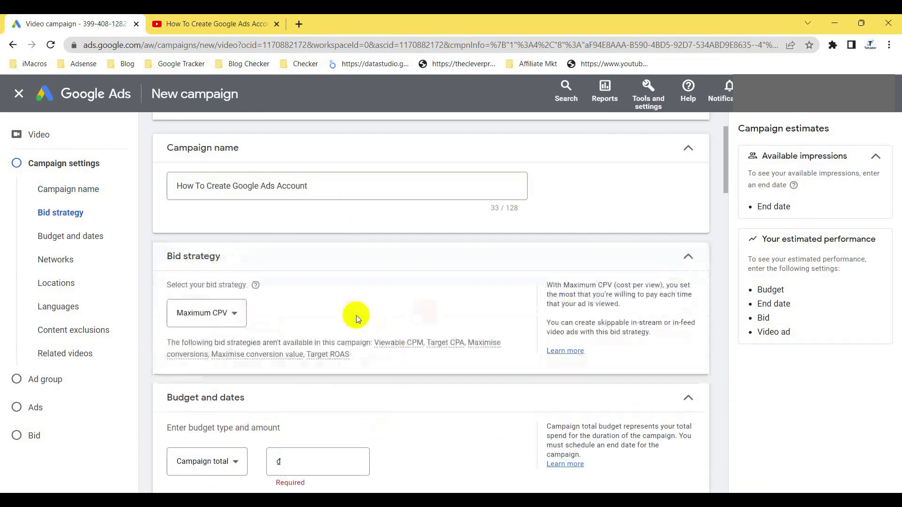
pyautogui.click(205, 320)
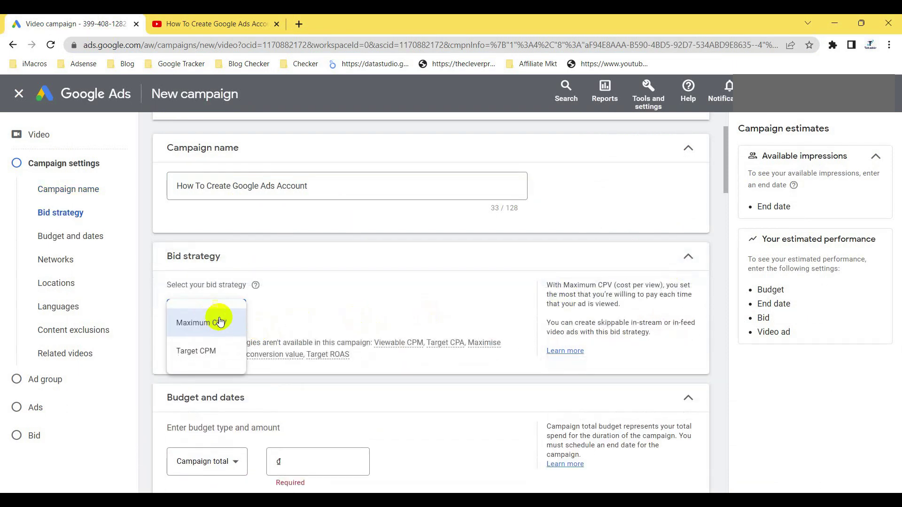
pyautogui.click(338, 313)
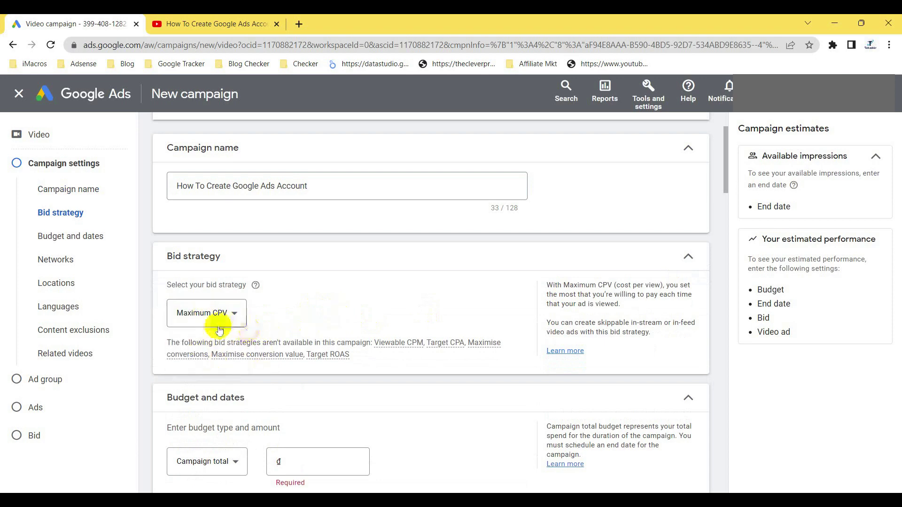
# - Keep the budget type as Campaign total and set the budget amount to ₫100,000
pyautogui.scroll(-2, 348, 342)
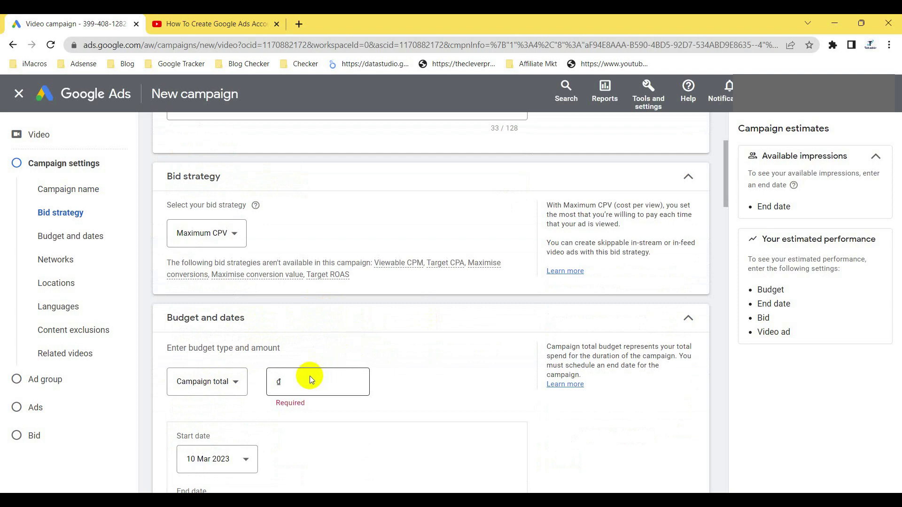
pyautogui.click(207, 380)
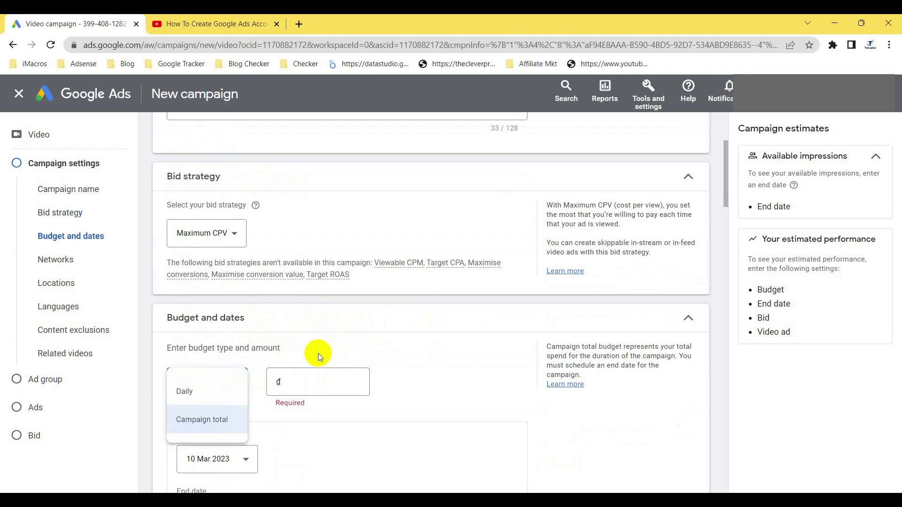
pyautogui.click(306, 374)
pyautogui.click(300, 383)
pyautogui.write('1')
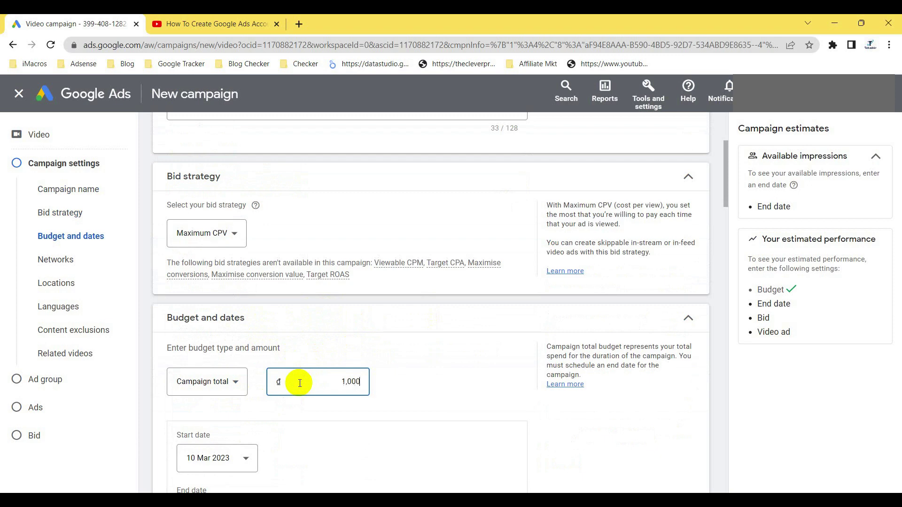
pyautogui.click(430, 427)
# - Set the campaign's start date to 11 Mar 2023 and make it end in 2 weeks
pyautogui.scroll(-2, 430, 426)
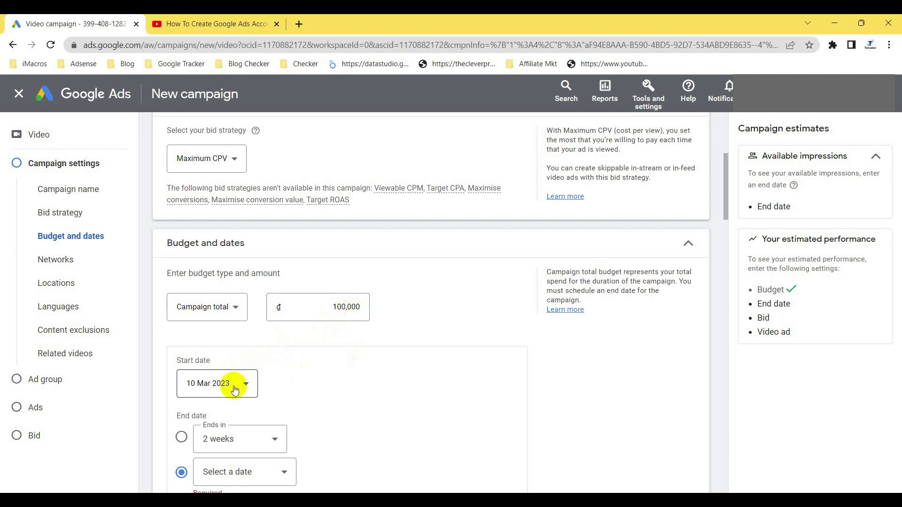
pyautogui.scroll(-1, 235, 382)
pyautogui.click(232, 328)
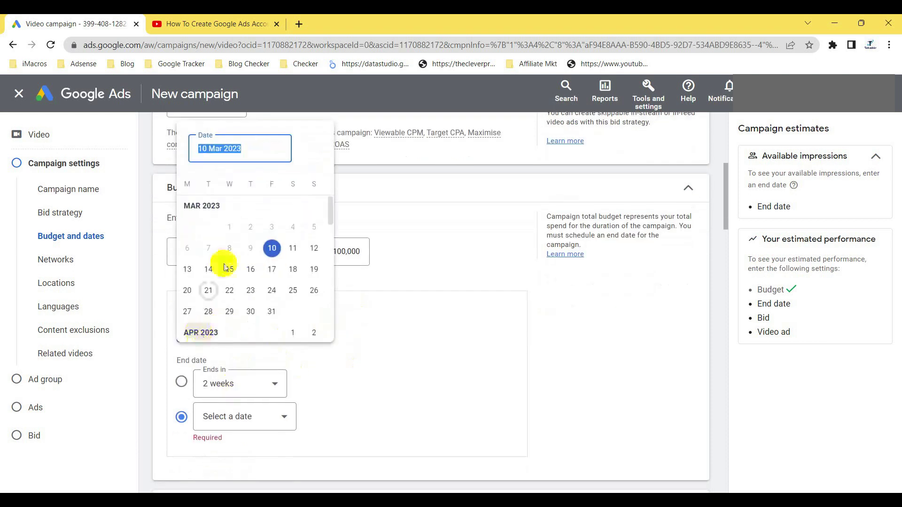
pyautogui.click(293, 247)
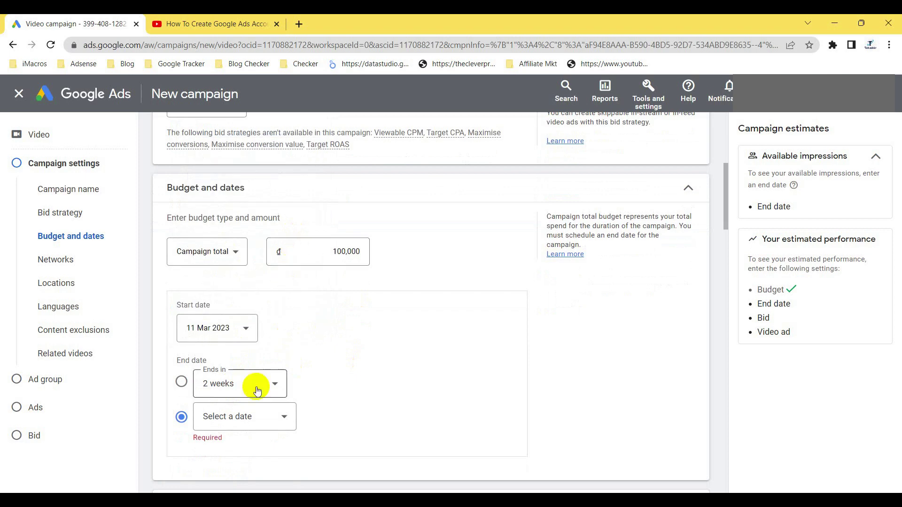
pyautogui.click(181, 381)
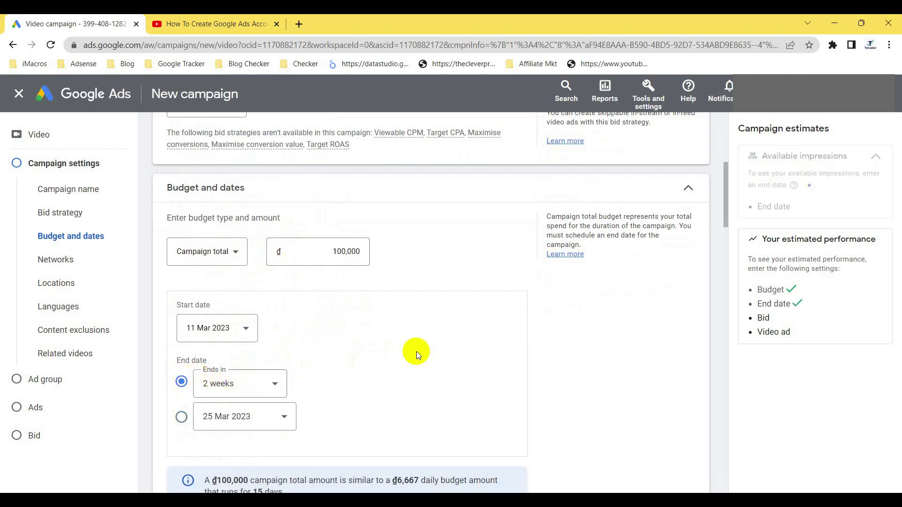
# - Expand the network settings and exclude video partners on the Display Network from the campaign
pyautogui.scroll(1, 416, 351)
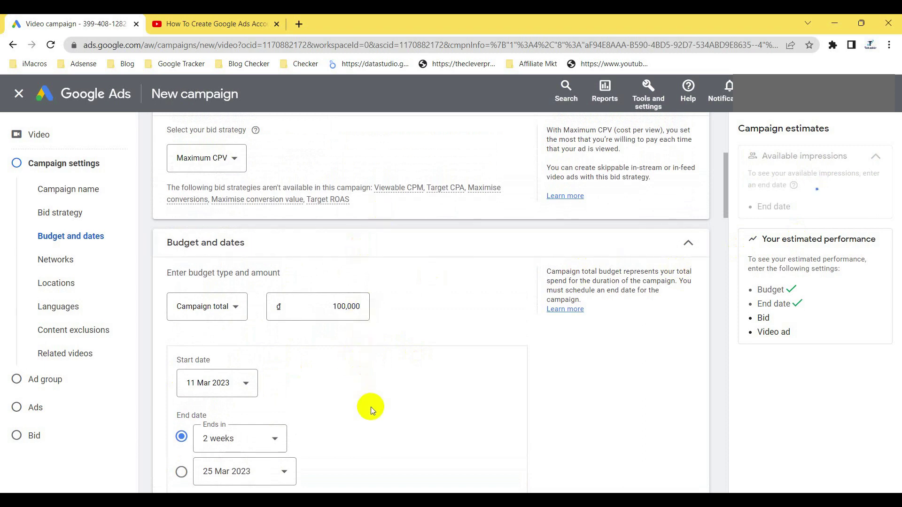
pyautogui.scroll(-1, 370, 407)
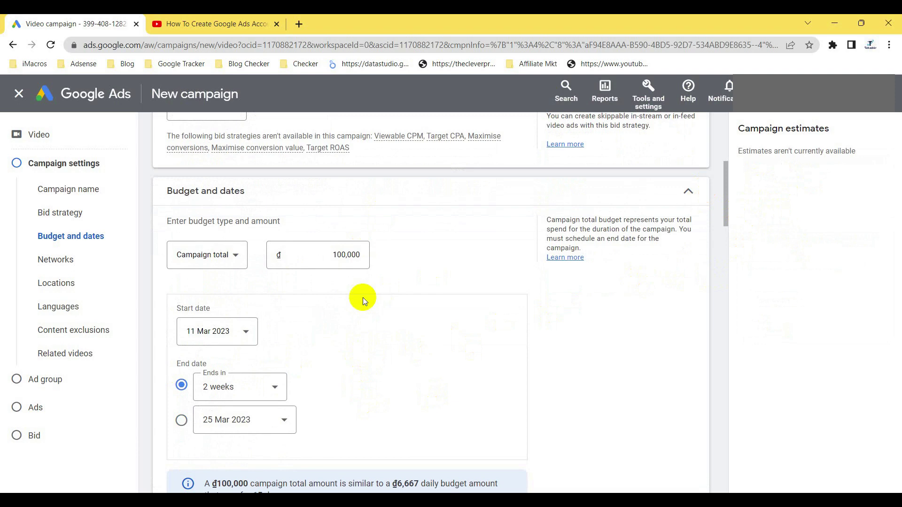
pyautogui.scroll(-1, 363, 297)
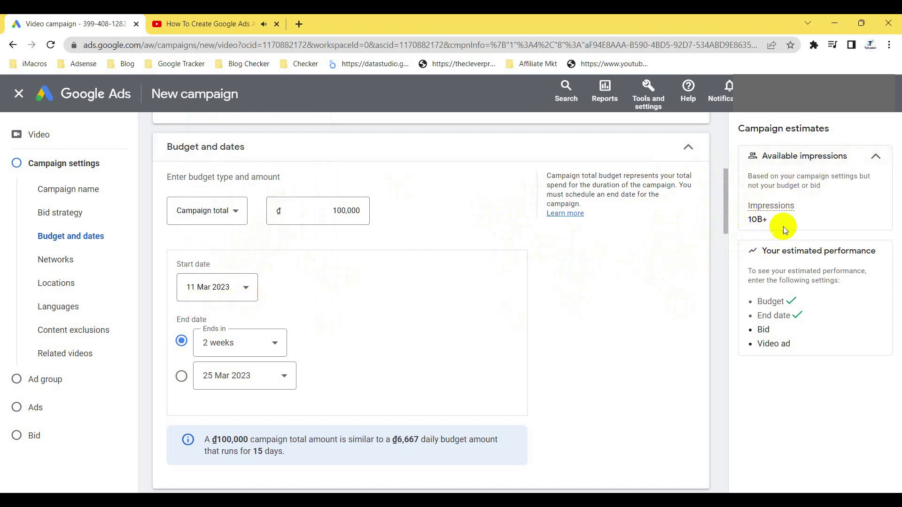
pyautogui.scroll(-4, 461, 284)
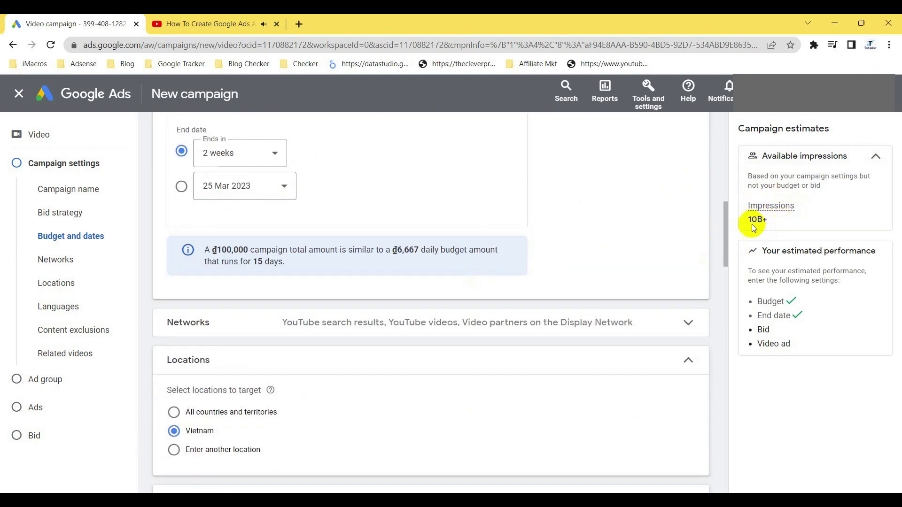
pyautogui.scroll(-1, 424, 298)
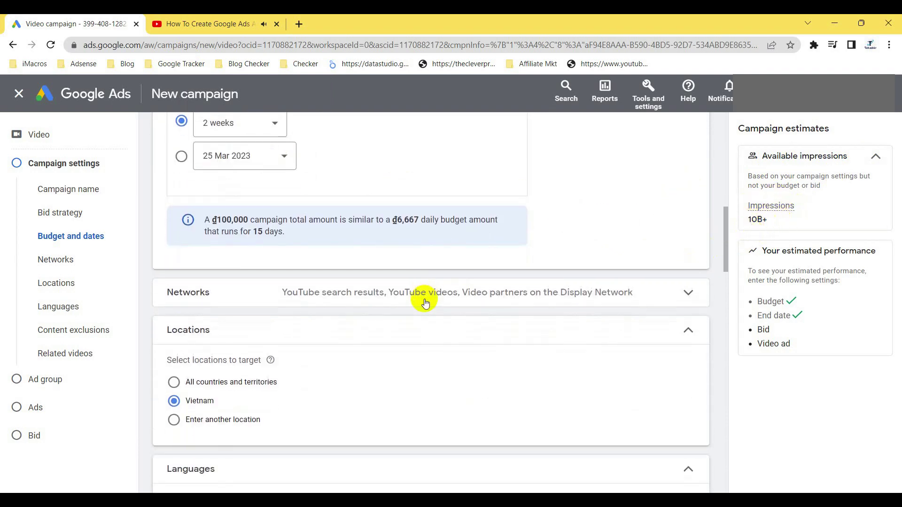
pyautogui.click(668, 291)
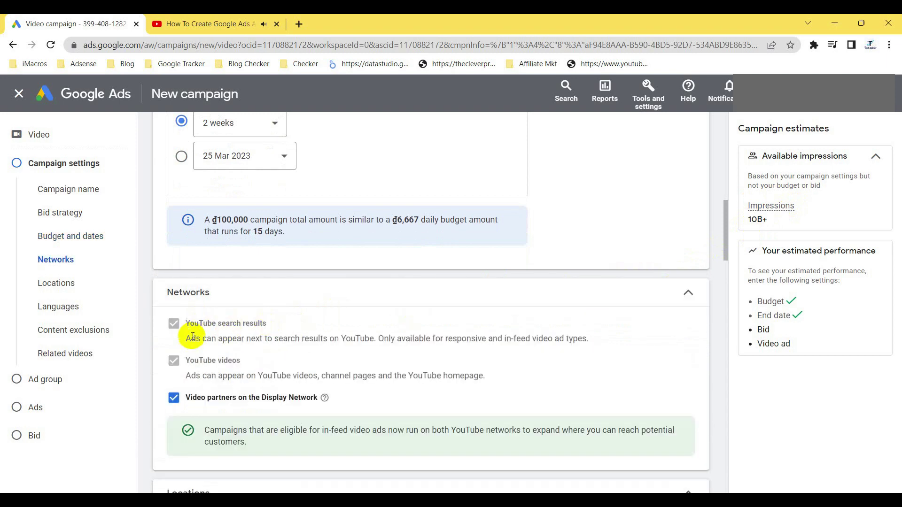
pyautogui.click(174, 397)
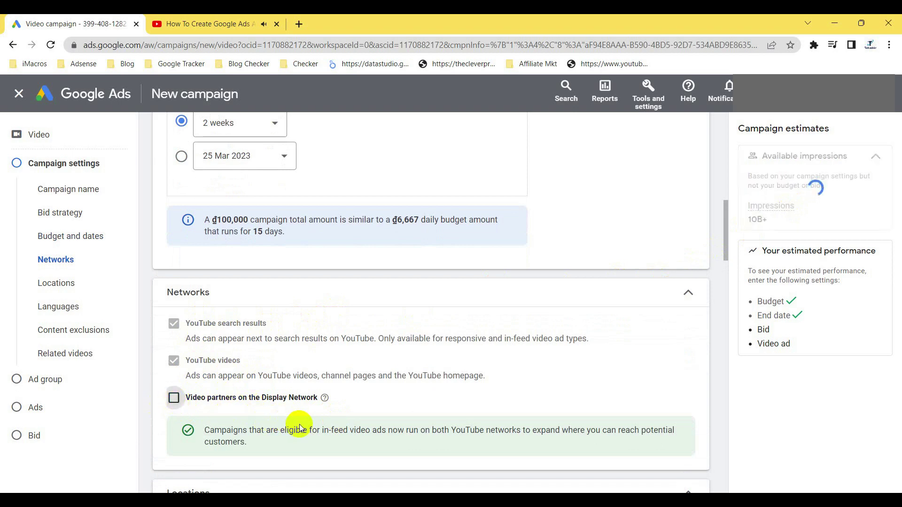
# - Choose to enter another location, search for "usa" and target the United States
pyautogui.scroll(-1, 299, 424)
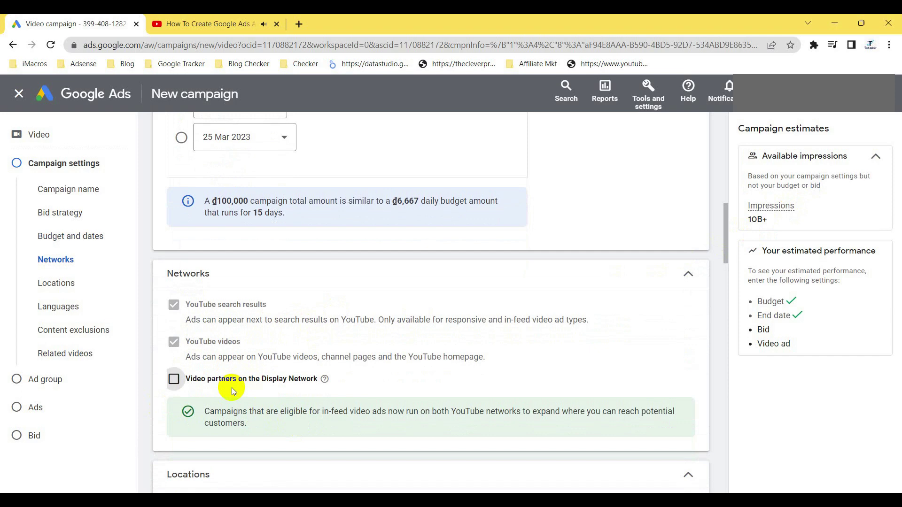
pyautogui.scroll(-1, 232, 387)
pyautogui.scroll(-1, 300, 339)
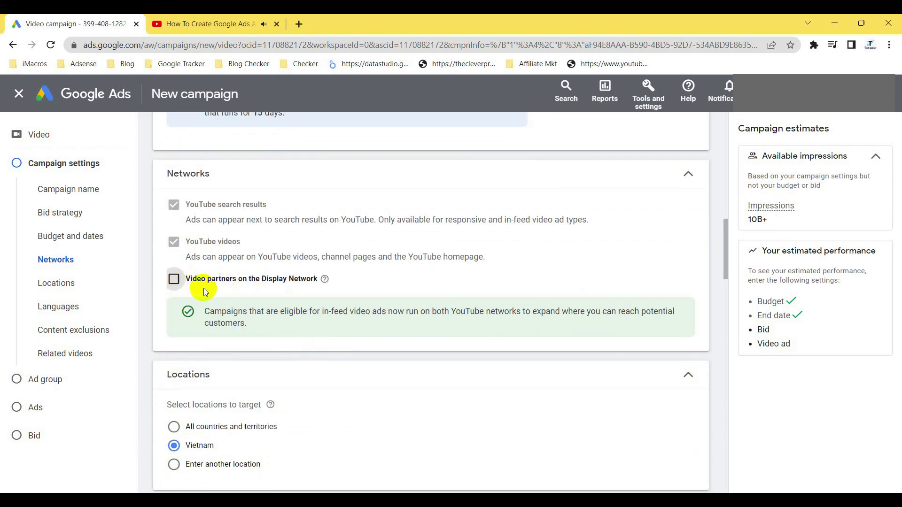
pyautogui.scroll(-2, 204, 288)
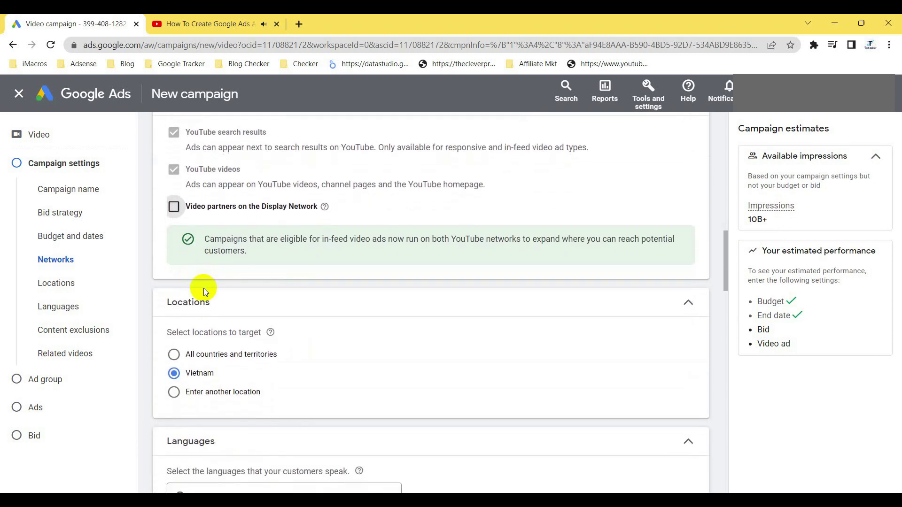
pyautogui.click(172, 392)
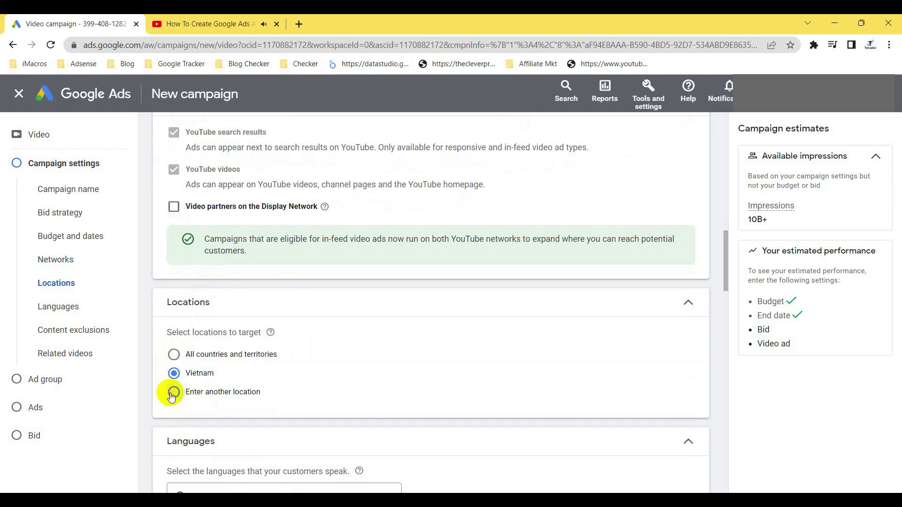
pyautogui.scroll(-1, 292, 389)
pyautogui.click(242, 364)
pyautogui.write('usa')
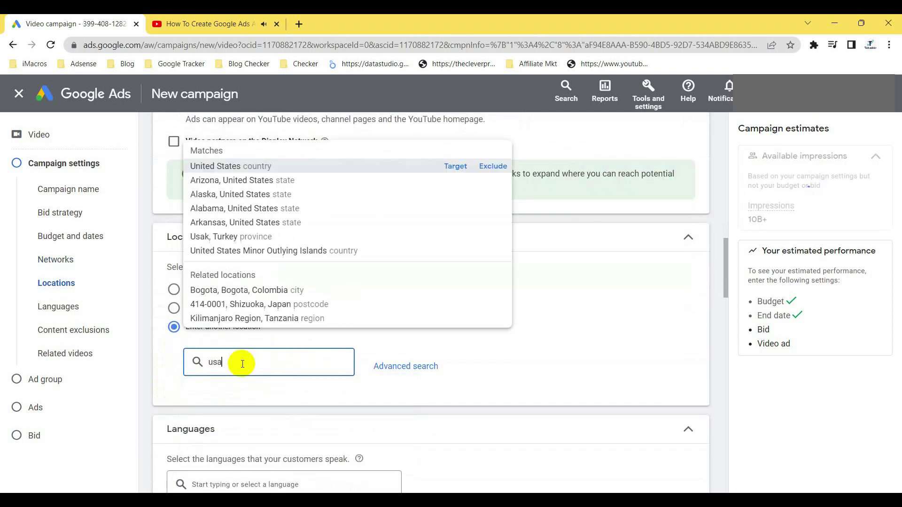
pyautogui.click(238, 166)
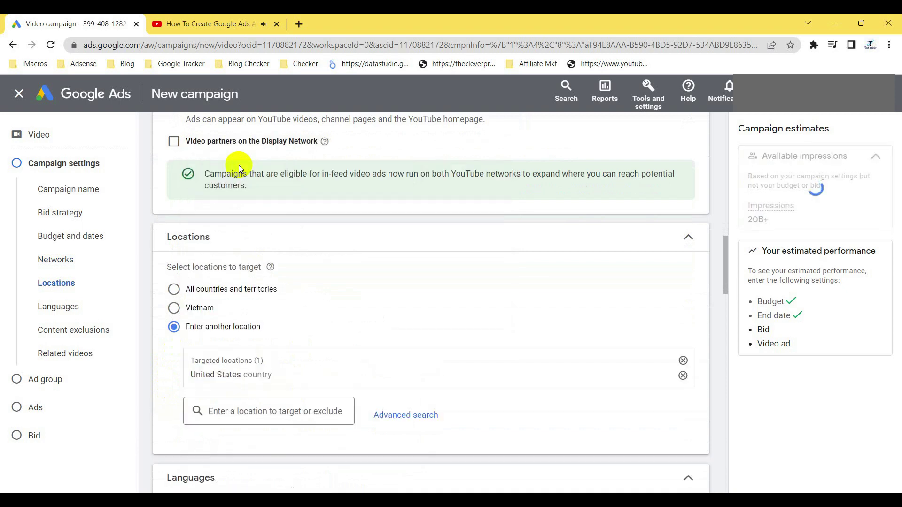
# - Deselect English in the campaign's customer languages and select it again
pyautogui.scroll(-2, 349, 322)
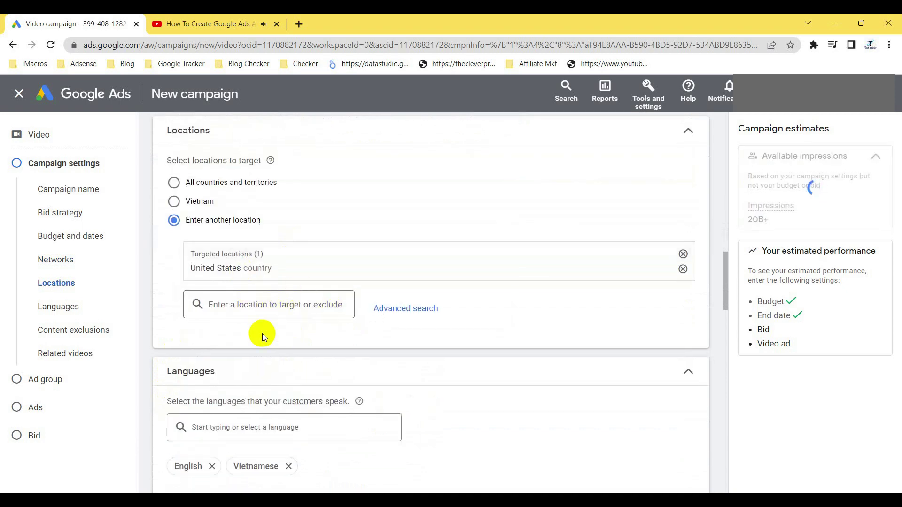
pyautogui.scroll(-2, 302, 278)
pyautogui.scroll(-1, 298, 278)
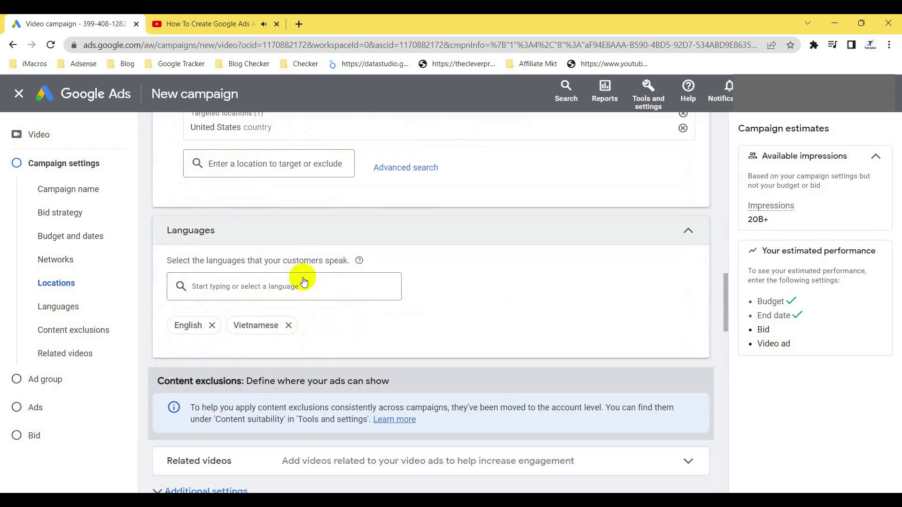
pyautogui.click(219, 281)
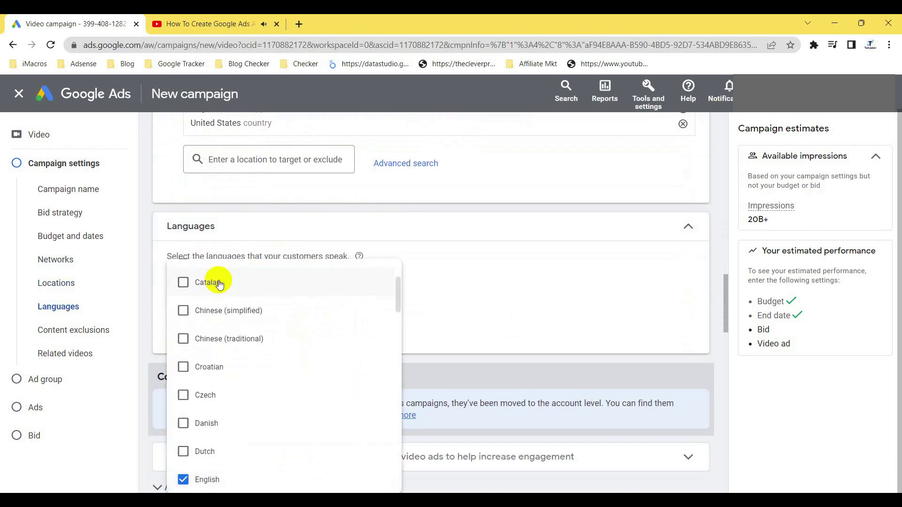
pyautogui.click(302, 480)
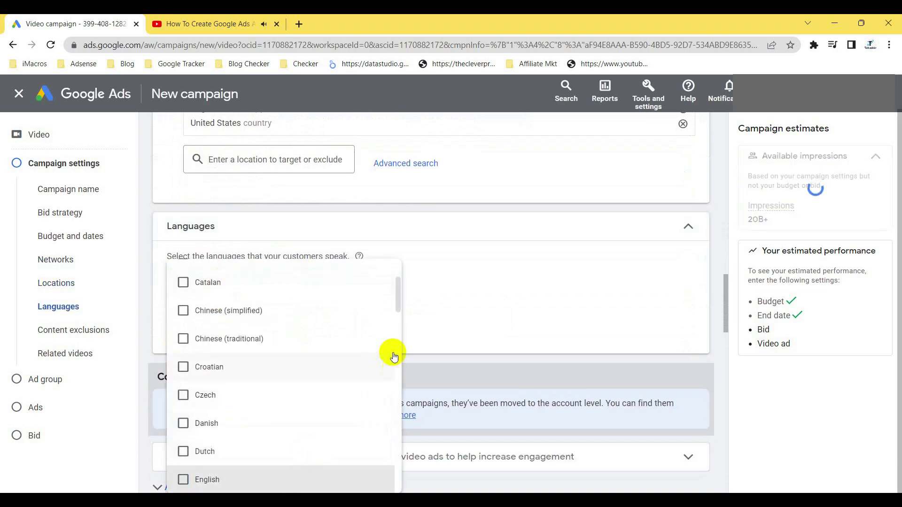
pyautogui.click(232, 480)
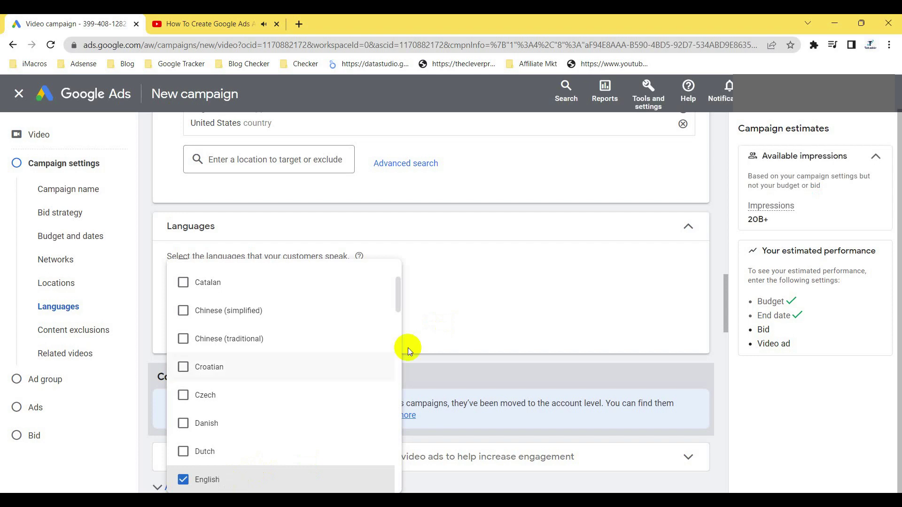
pyautogui.click(487, 302)
# - Expand the related videos settings and start a video search for adding related videos to the campaign
pyautogui.scroll(-3, 291, 343)
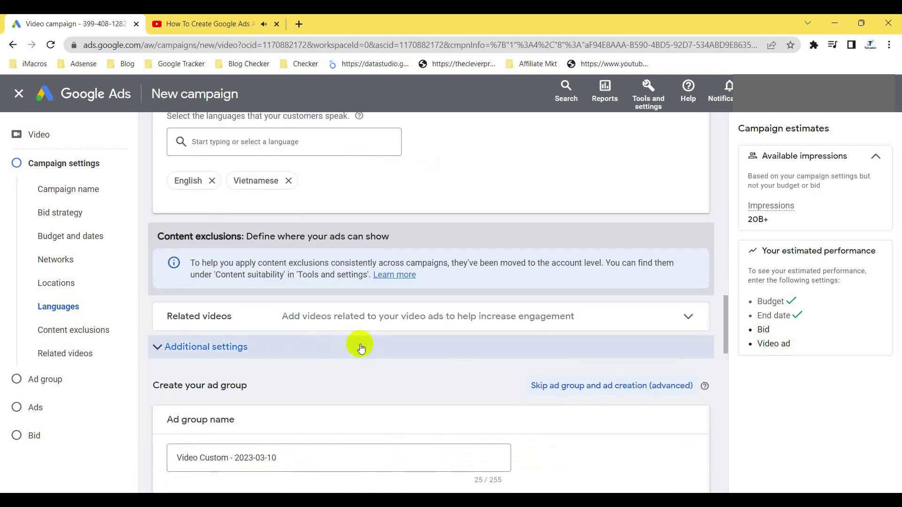
pyautogui.click(609, 317)
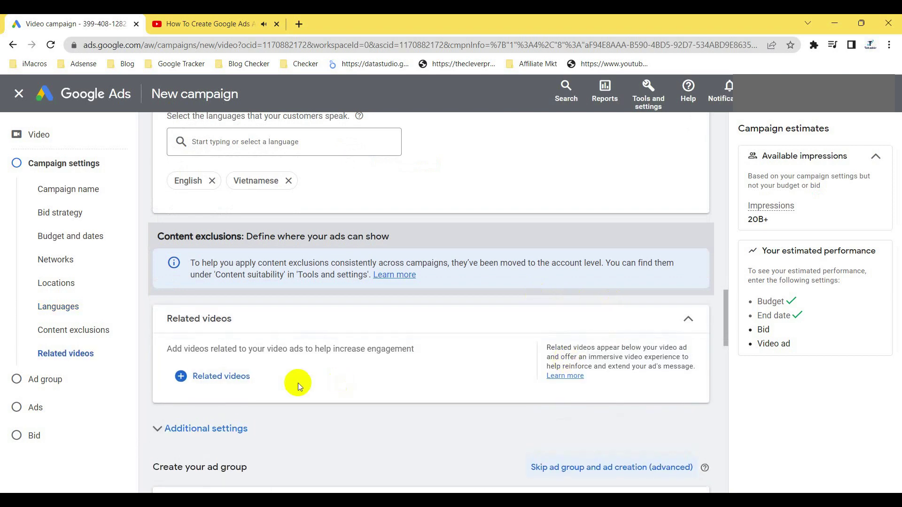
pyautogui.click(202, 378)
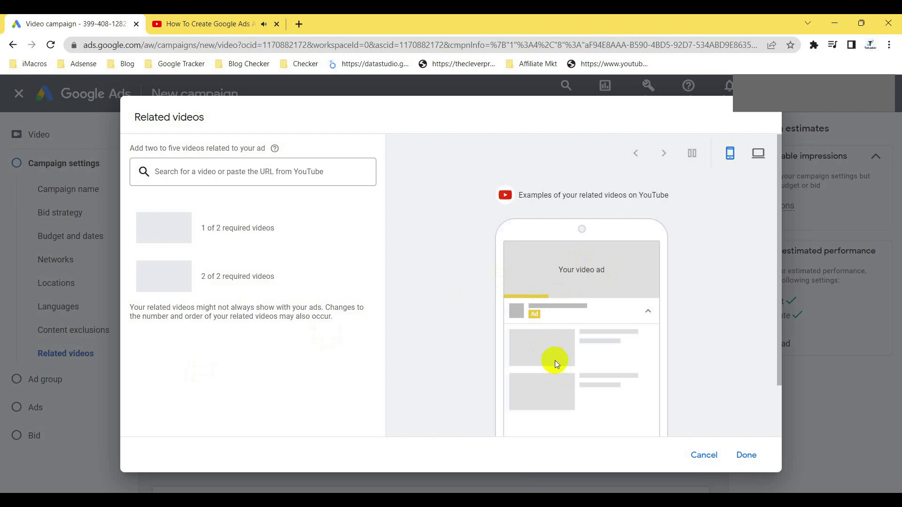
pyautogui.click(205, 173)
# - Try to add the YouTube video "How To Create Google Ads Account" as a related video by its URL, and discard the unsaved related videos
pyautogui.click(207, 23)
pyautogui.click(252, 237)
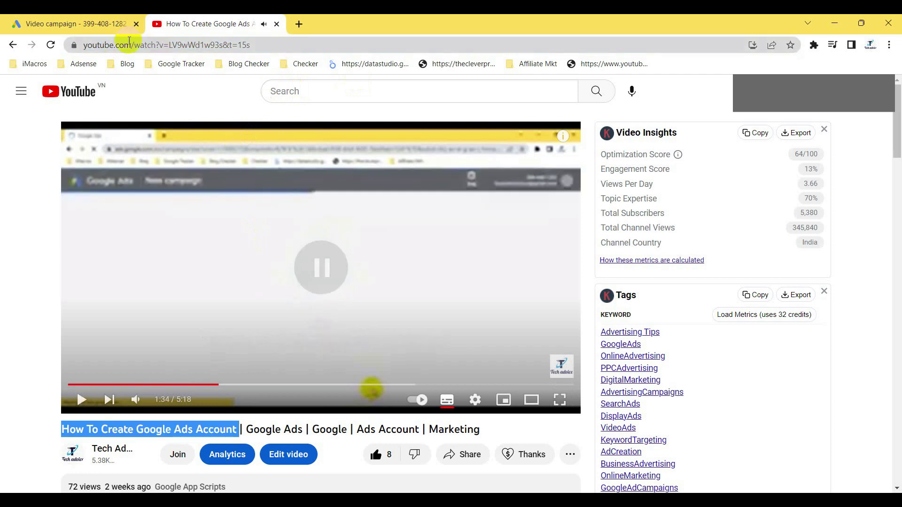
pyautogui.click(266, 47)
pyautogui.hotkey('ctrl', 'c')
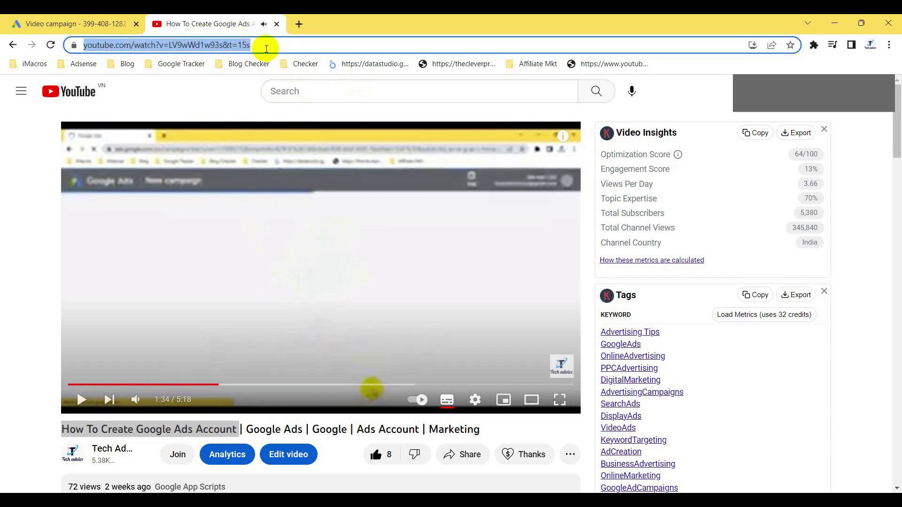
pyautogui.click(40, 19)
pyautogui.click(188, 170)
pyautogui.hotkey('ctrl', 'v')
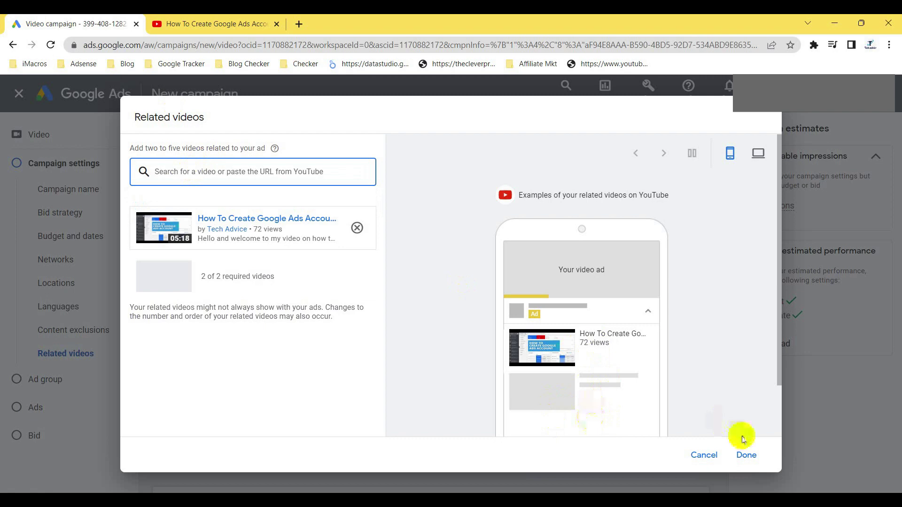
pyautogui.click(740, 456)
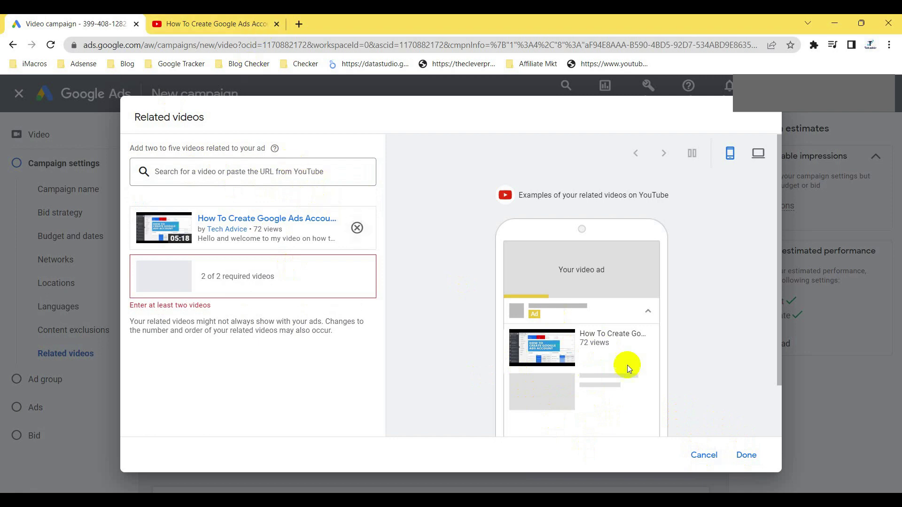
pyautogui.click(694, 454)
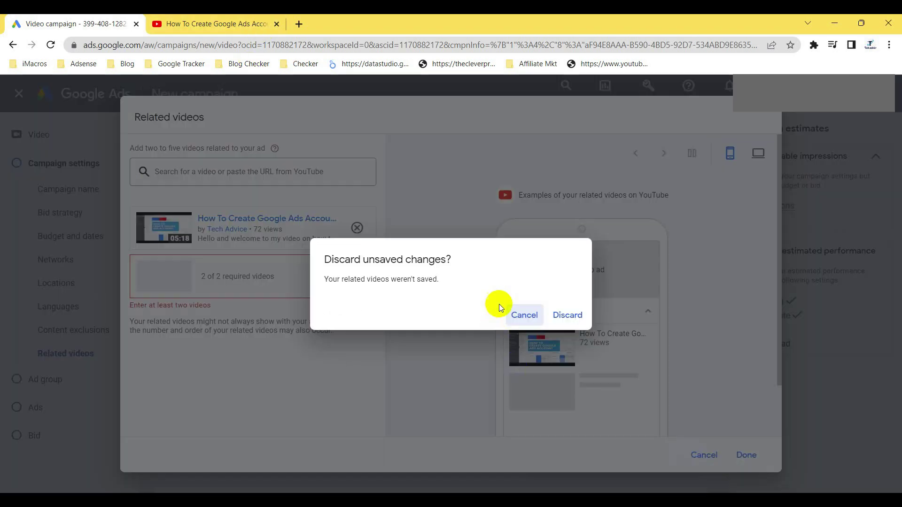
pyautogui.click(566, 313)
# - Rename the ad group as adsense_1
pyautogui.scroll(-3, 355, 328)
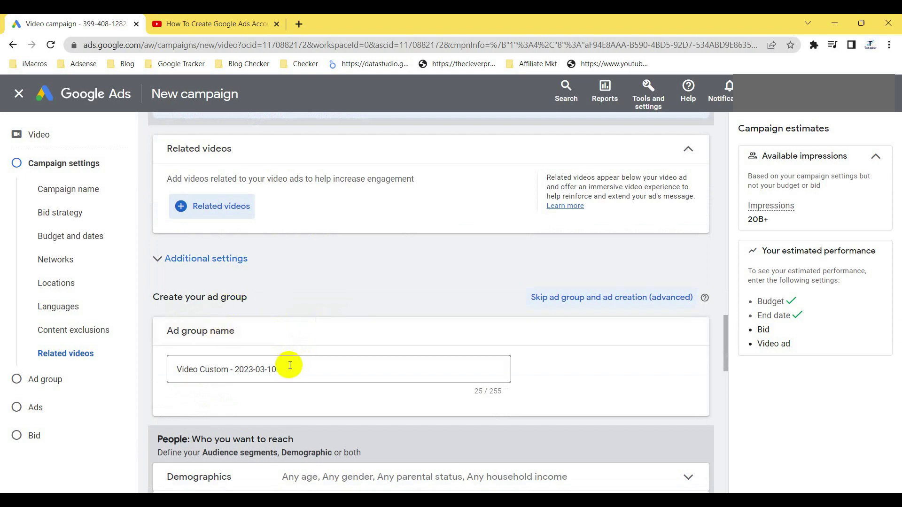
pyautogui.click(287, 368)
pyautogui.hotkey('ctrl', 'a')
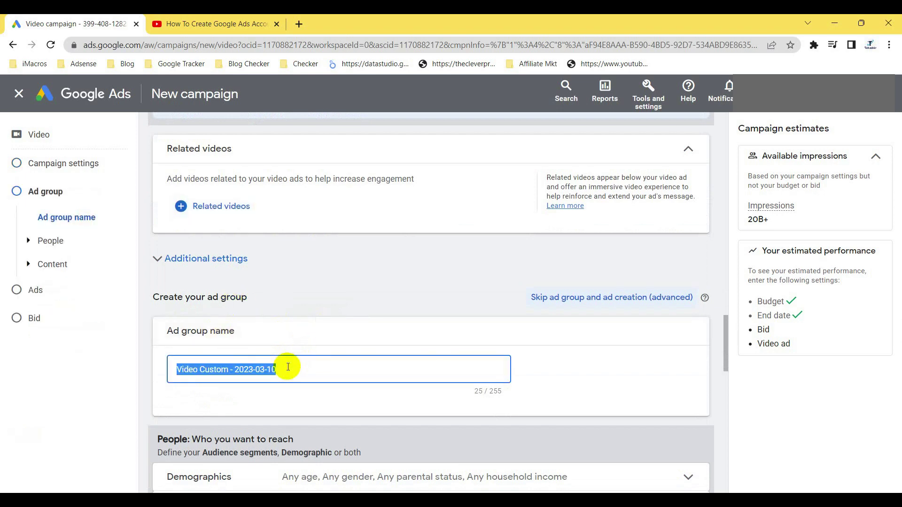
pyautogui.write('adsense_1')
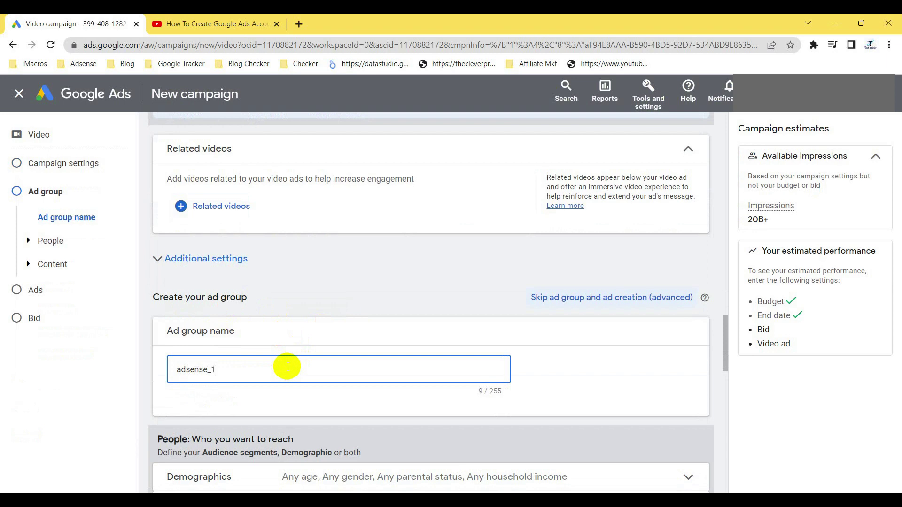
# - Exclude ages 18 - 24, 65+ and Unknown, plus Unknown gender, parental status and household income, from the ad group's demographic targeting
pyautogui.scroll(-4, 288, 367)
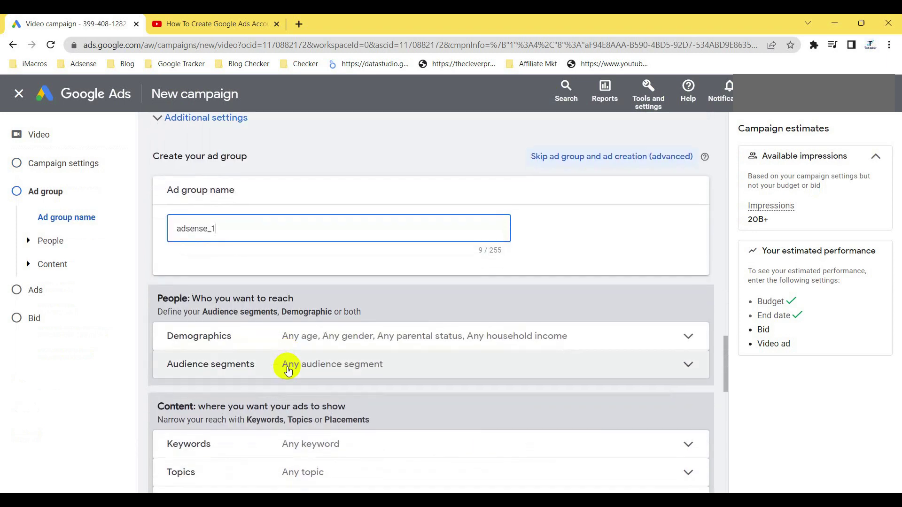
pyautogui.click(576, 306)
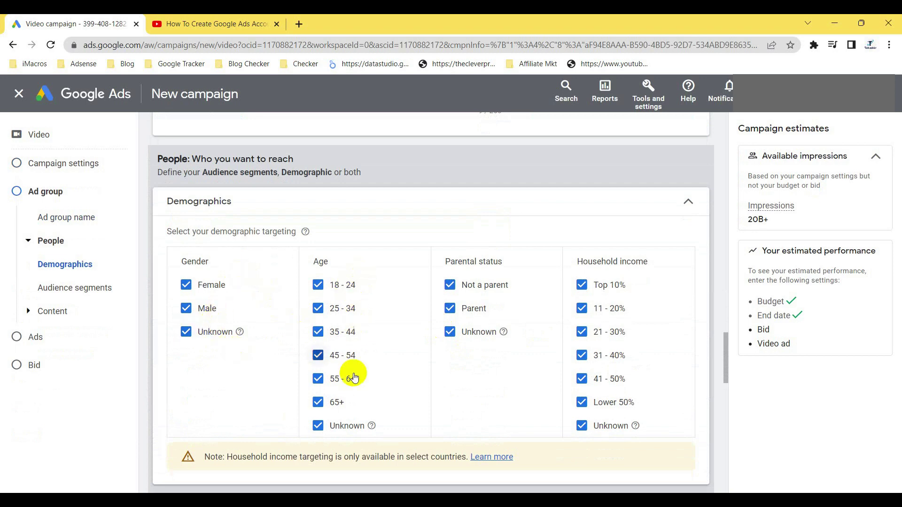
pyautogui.click(318, 403)
pyautogui.click(318, 426)
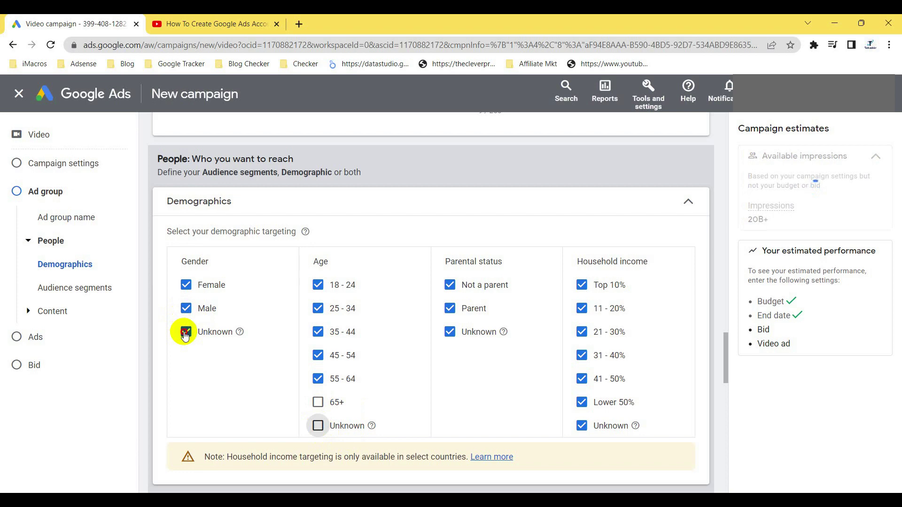
pyautogui.click(185, 333)
pyautogui.click(316, 286)
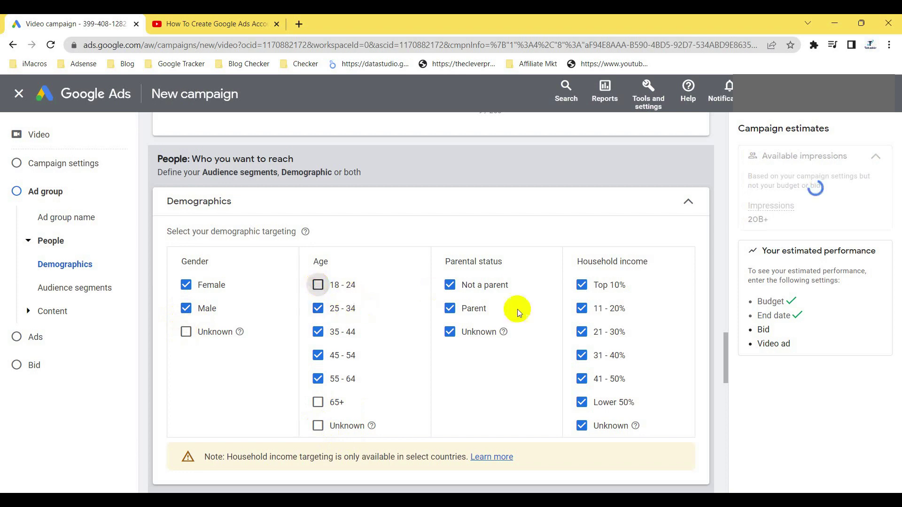
pyautogui.click(449, 332)
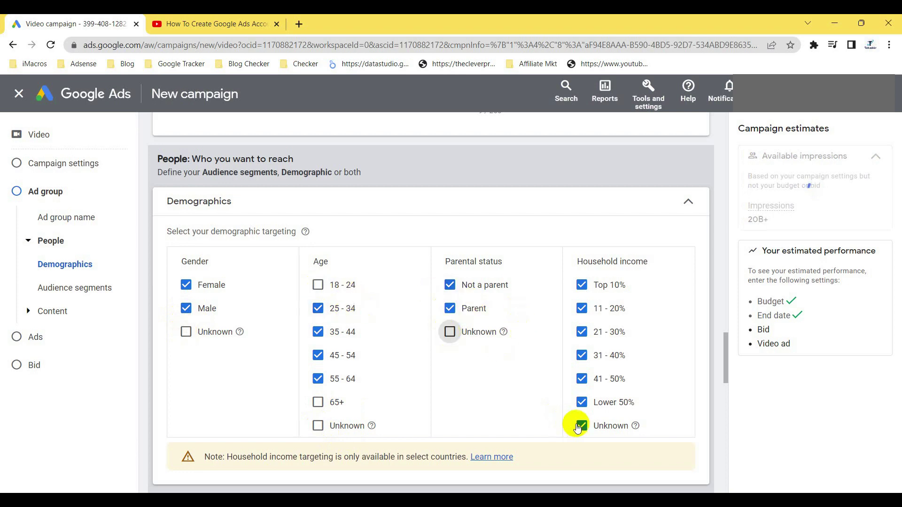
pyautogui.click(581, 425)
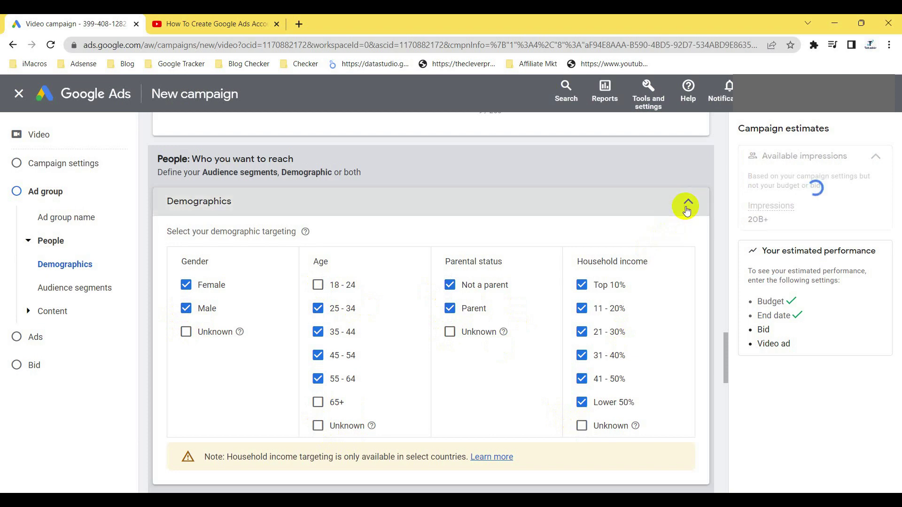
pyautogui.click(684, 206)
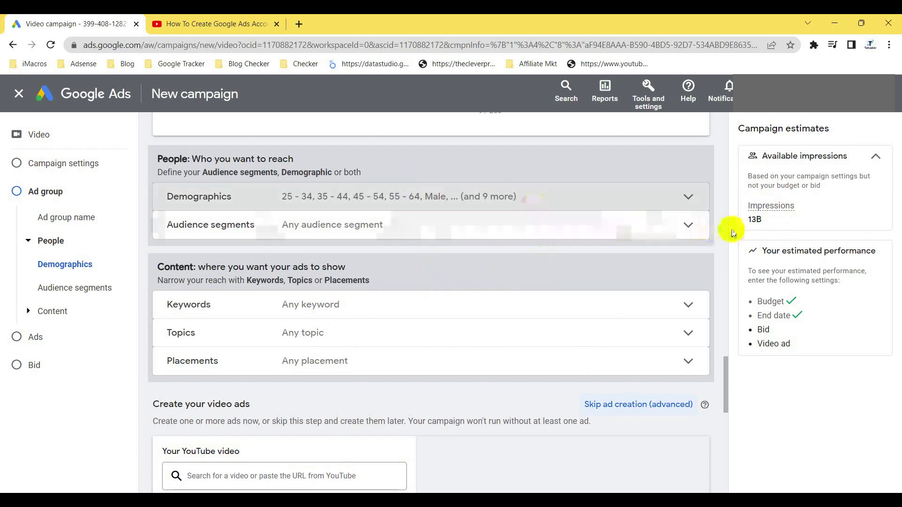
# - Review the suggested audience segments without selecting any, and expand the ad group's keyword targeting settings
pyautogui.scroll(-1, 416, 320)
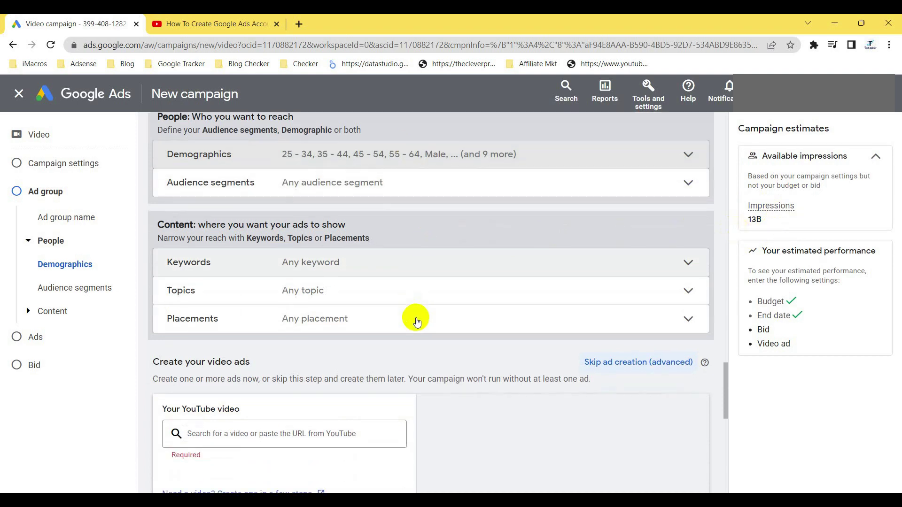
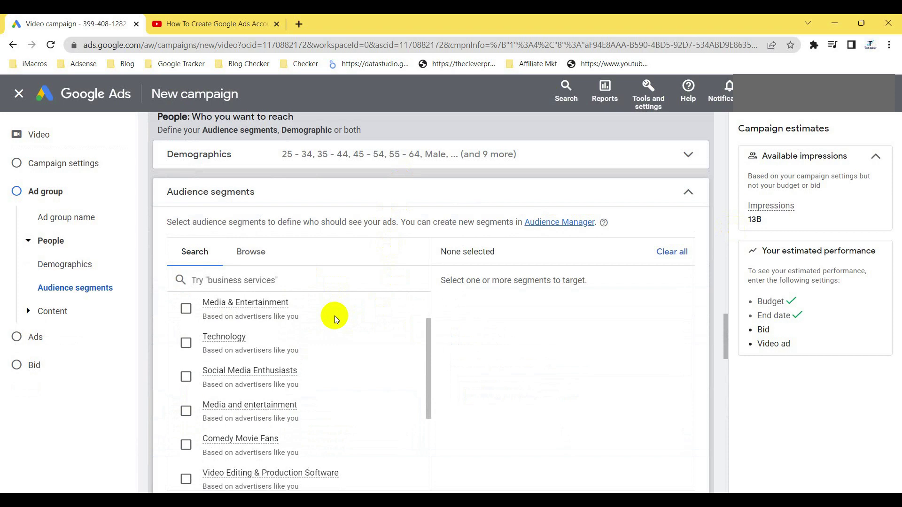
pyautogui.scroll(-1, 335, 316)
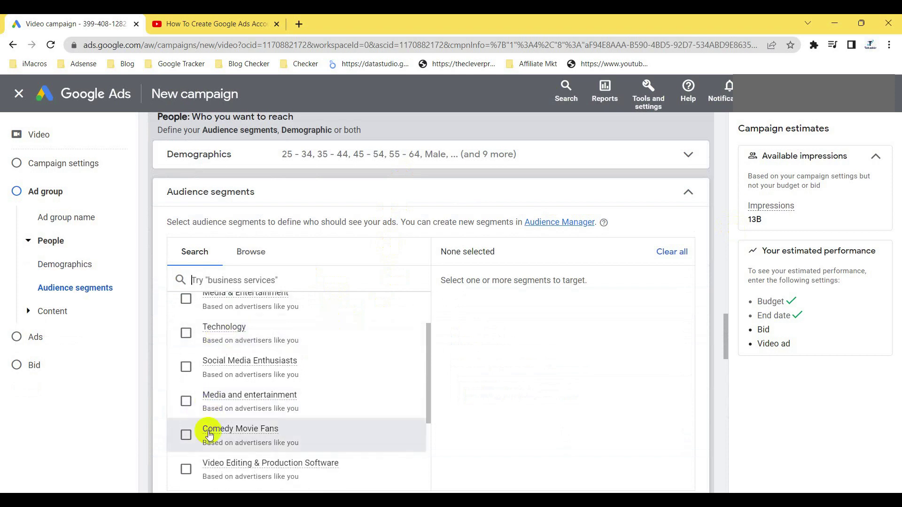
pyautogui.click(688, 192)
pyautogui.scroll(-1, 314, 299)
pyautogui.scroll(-1, 327, 280)
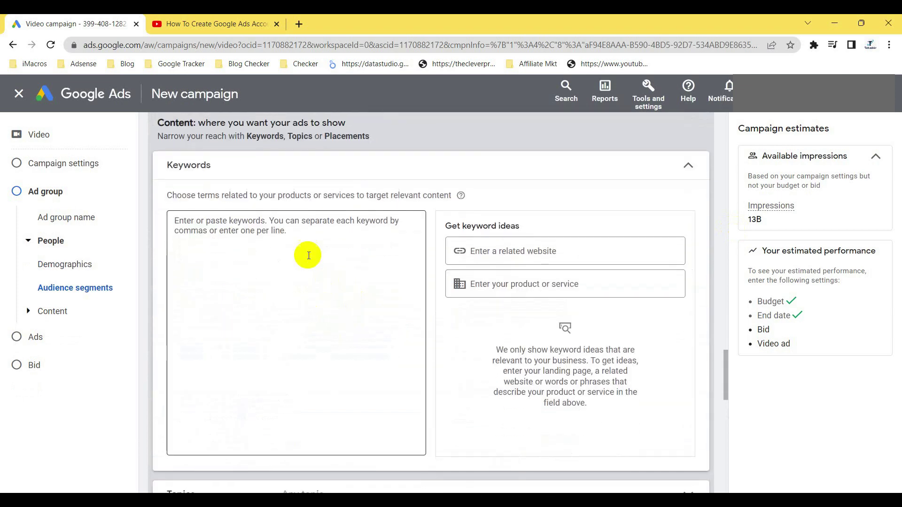
pyautogui.click(487, 256)
pyautogui.write('B')
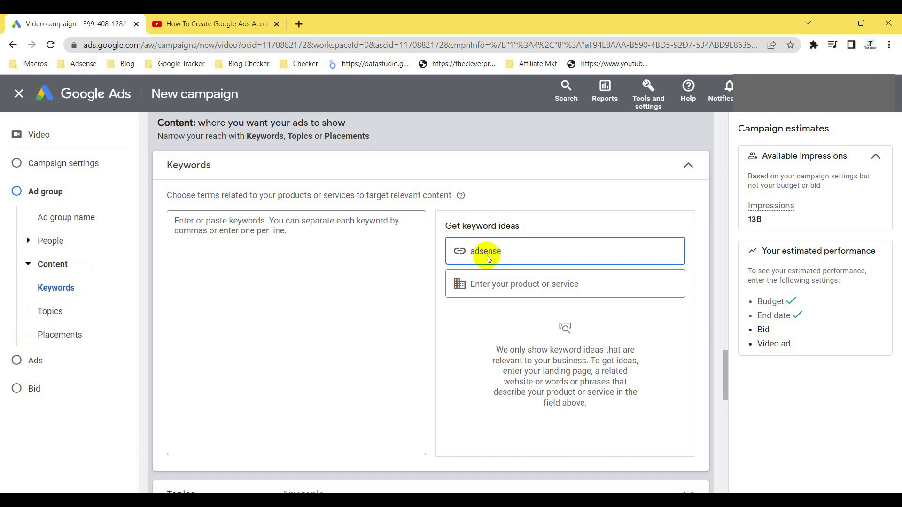
pyautogui.doubleClick(484, 251)
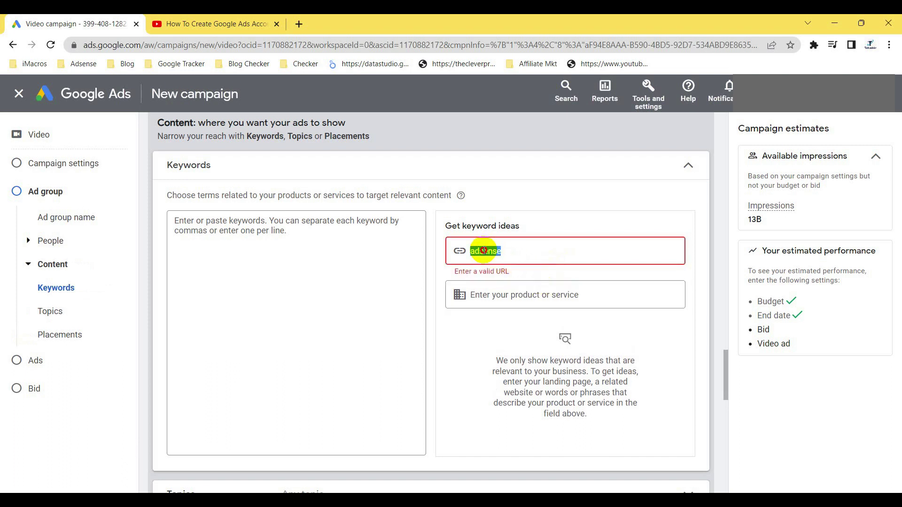
pyautogui.press('BackSpace')
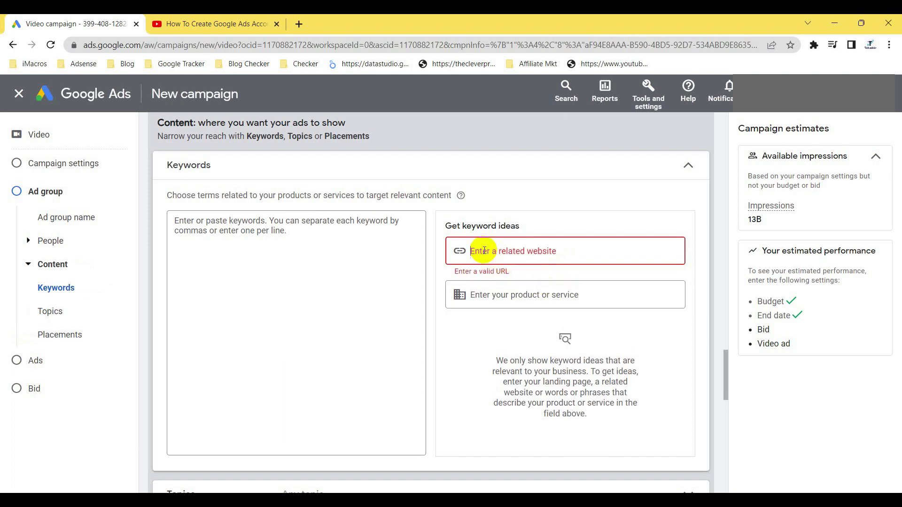
# - Get product keyword ideas for "adsense" and add adsense earning, google adsense sign up, adsense sign up, google adsense homepage, adsense website and adsense youtube
pyautogui.click(496, 286)
pyautogui.write('adsense')
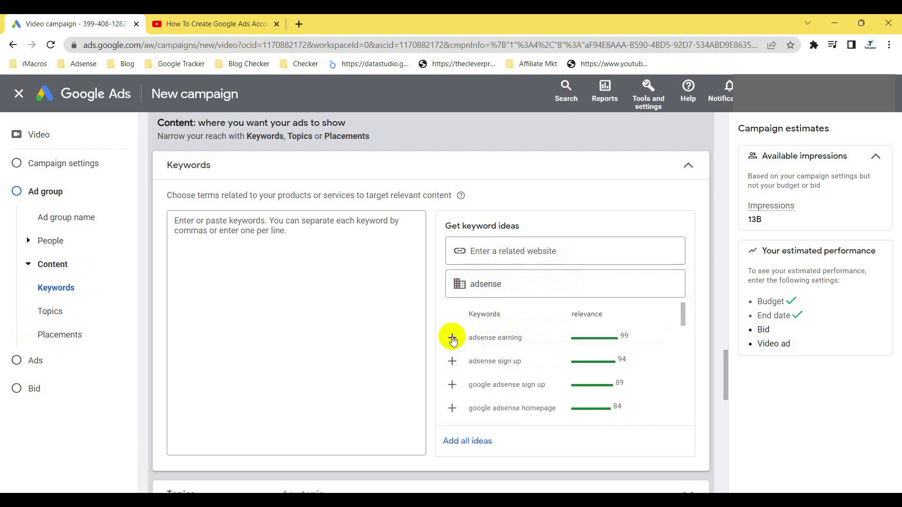
pyautogui.click(452, 338)
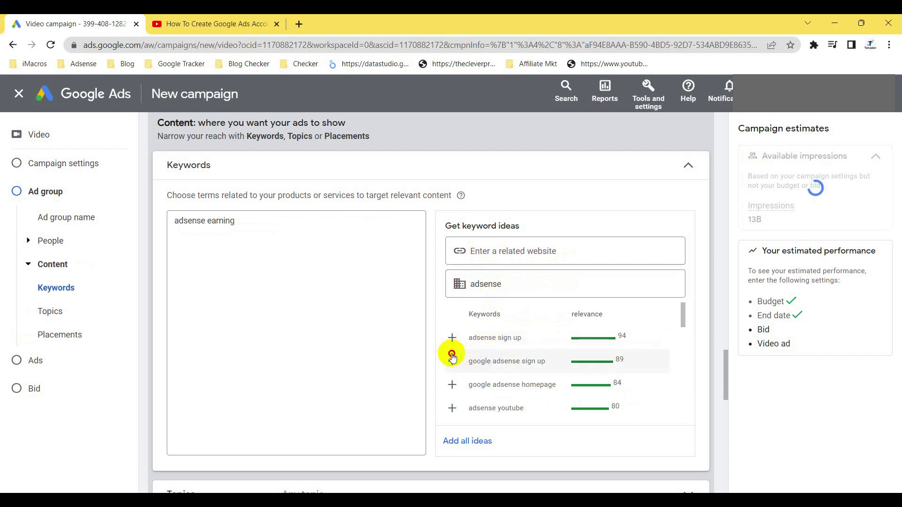
pyautogui.click(453, 360)
pyautogui.click(452, 339)
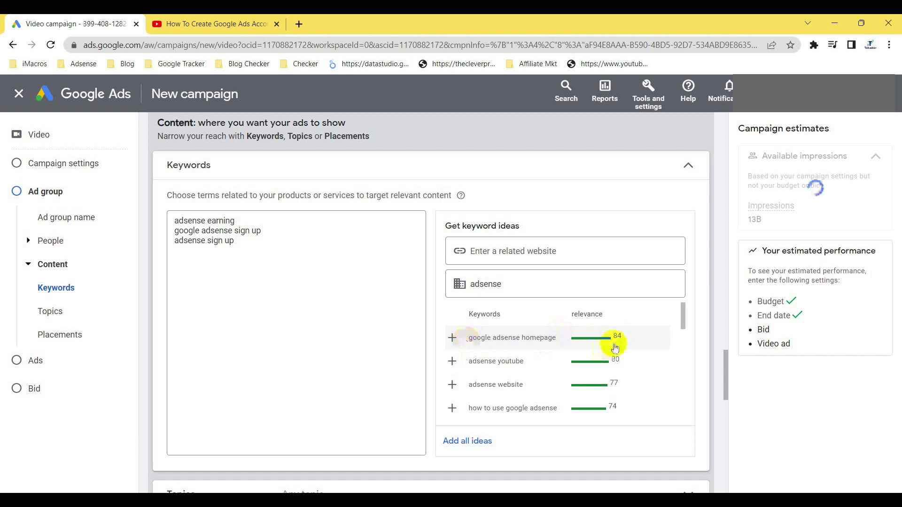
pyautogui.click(452, 338)
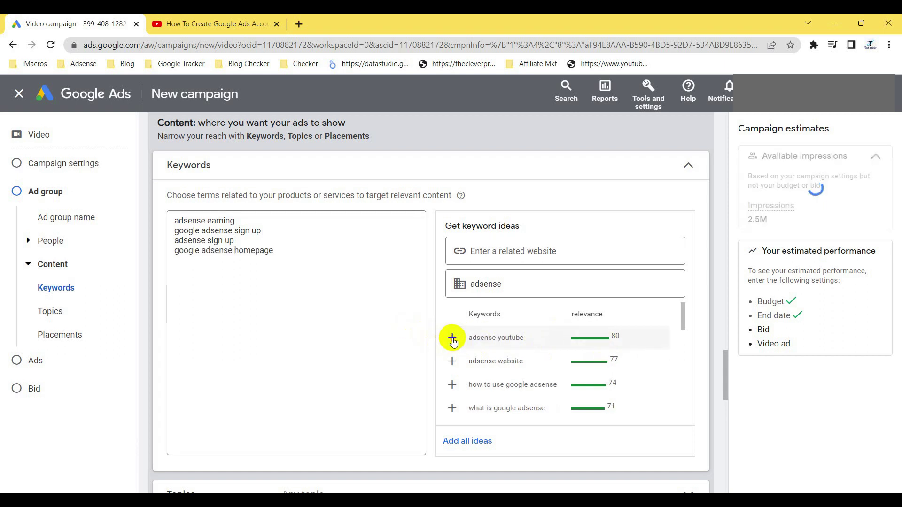
pyautogui.click(451, 355)
pyautogui.click(453, 339)
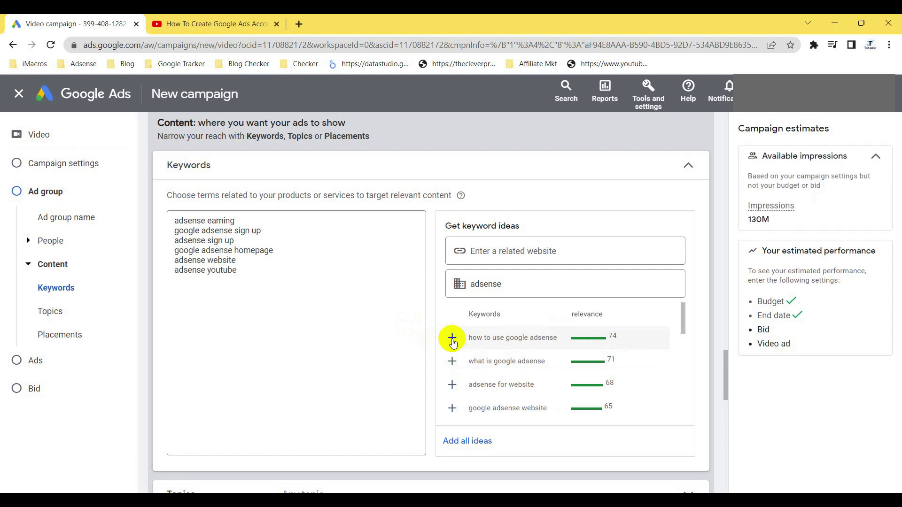
# - Enclose each of the six keywords in the ad group's keyword list, from adsense earning to adsense youtube, in square brackets
pyautogui.click(241, 272)
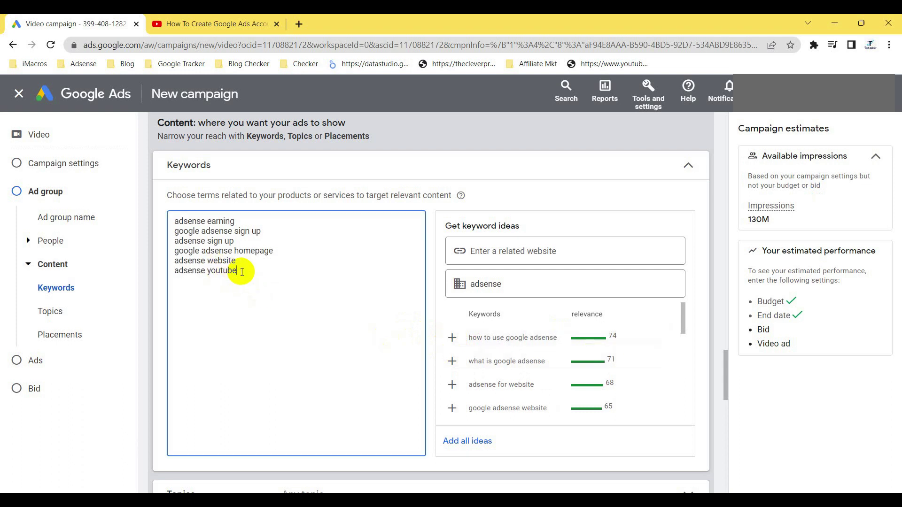
pyautogui.click(235, 221)
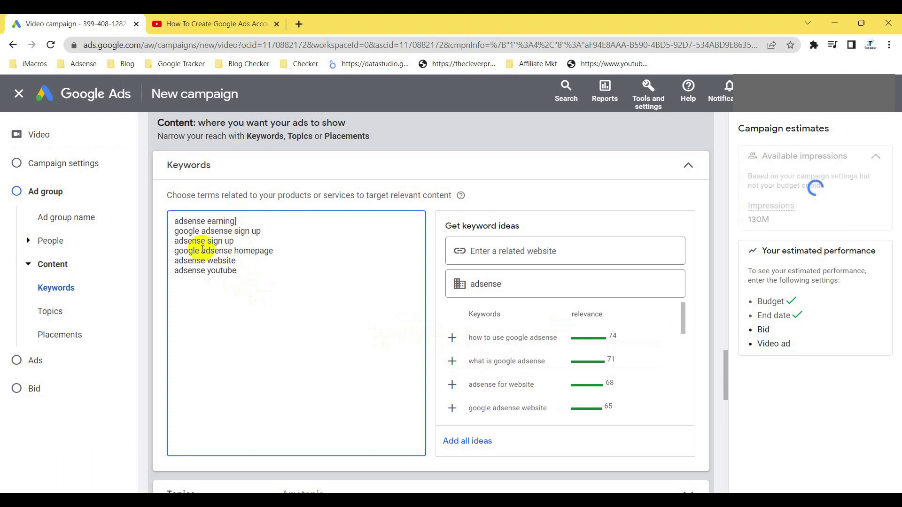
pyautogui.write(']')
pyautogui.click(175, 221)
pyautogui.write('[')
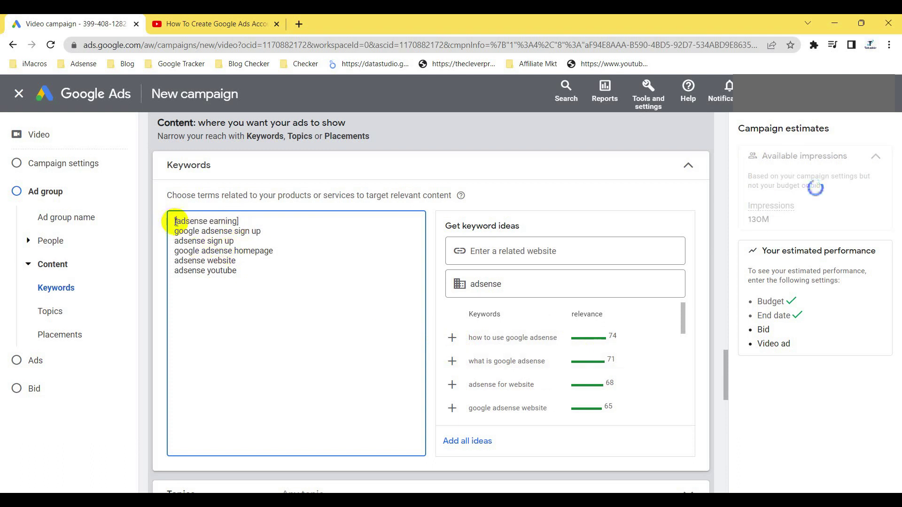
pyautogui.click(175, 231)
pyautogui.write('[')
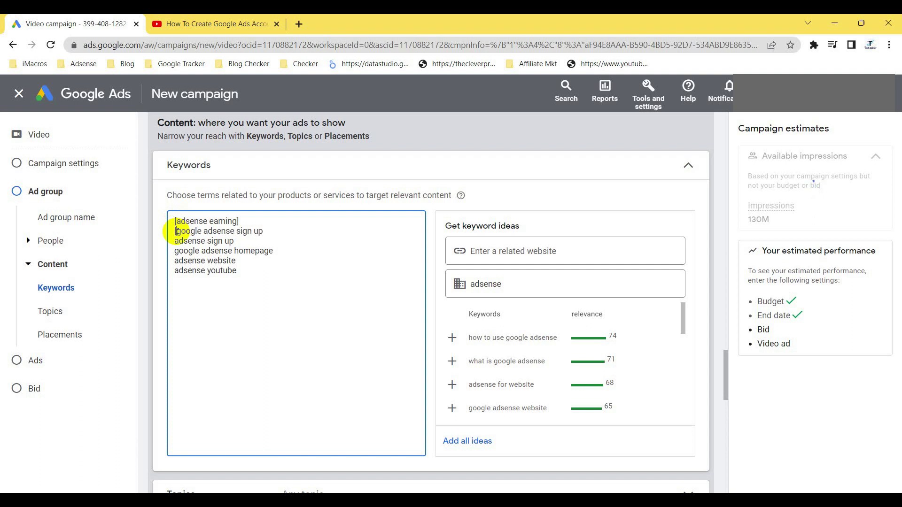
pyautogui.write(']')
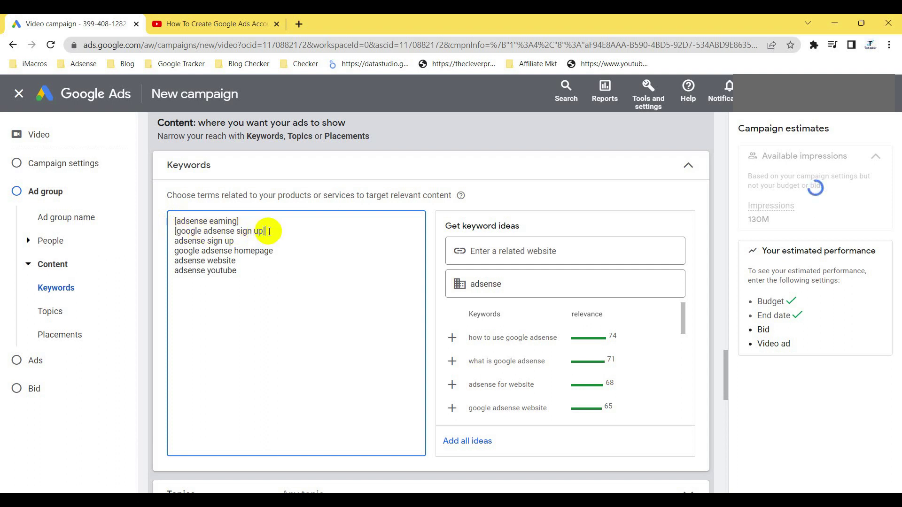
pyautogui.click(273, 241)
pyautogui.write(']')
pyautogui.click(174, 241)
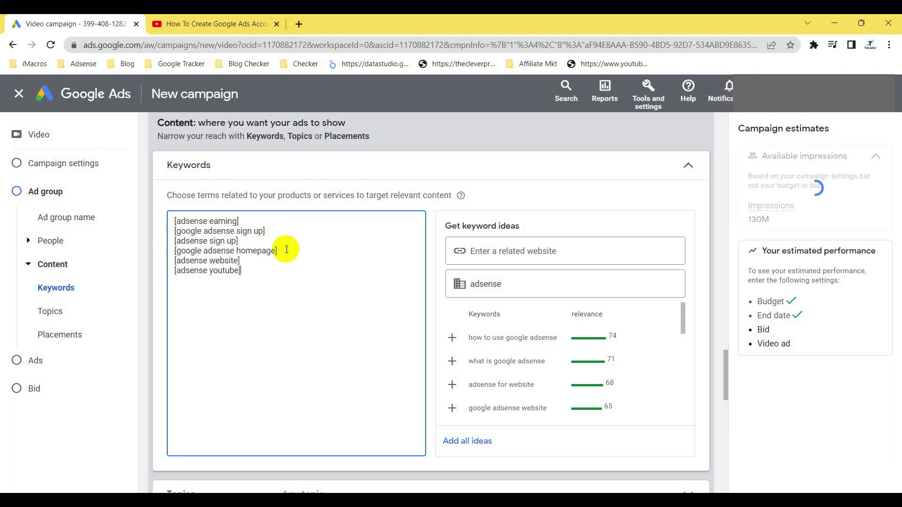
pyautogui.scroll(-3, 554, 339)
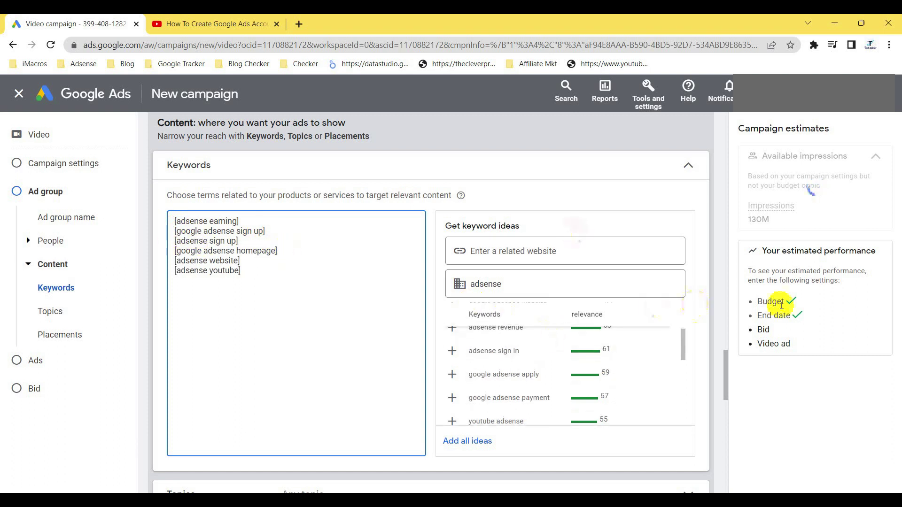
pyautogui.scroll(-2, 702, 261)
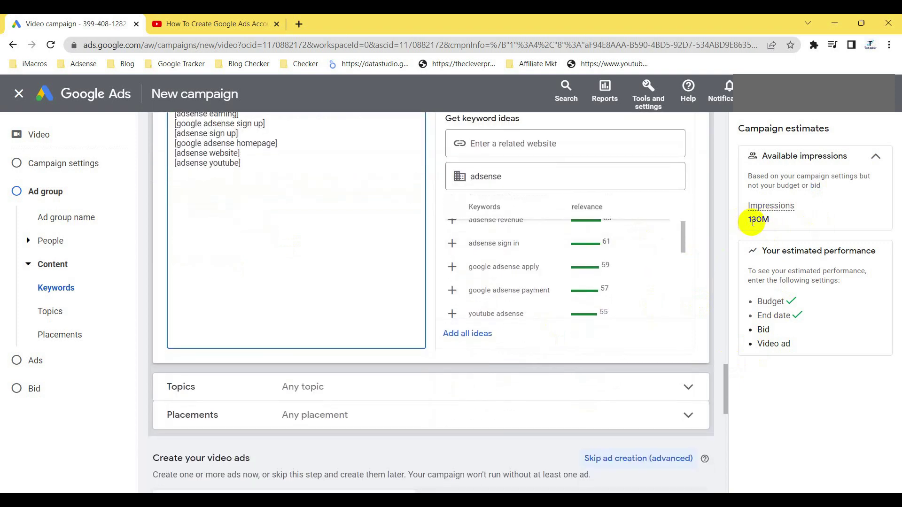
# - Review the ad group's topic and placement targeting options without selecting any, then collapse both sections
pyautogui.scroll(-2, 690, 388)
pyautogui.click(584, 304)
pyautogui.click(483, 286)
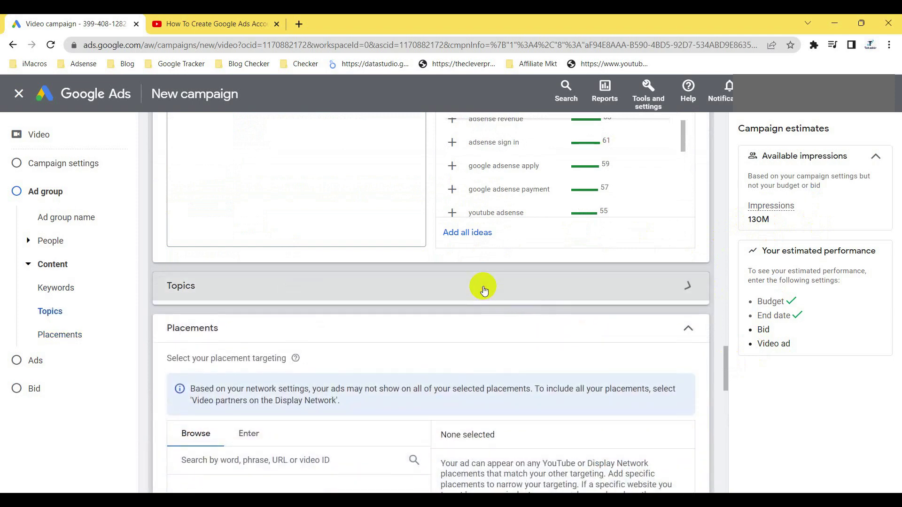
pyautogui.scroll(-2, 385, 342)
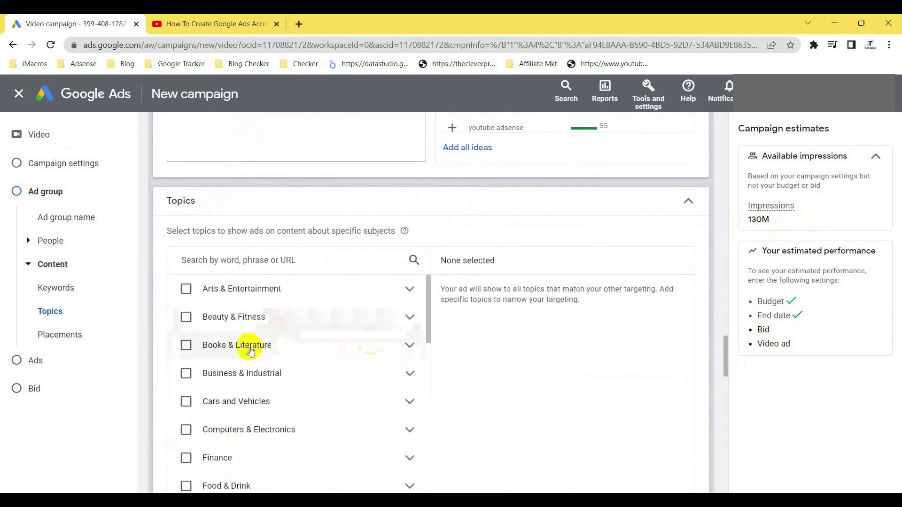
pyautogui.scroll(-2, 282, 429)
pyautogui.click(683, 208)
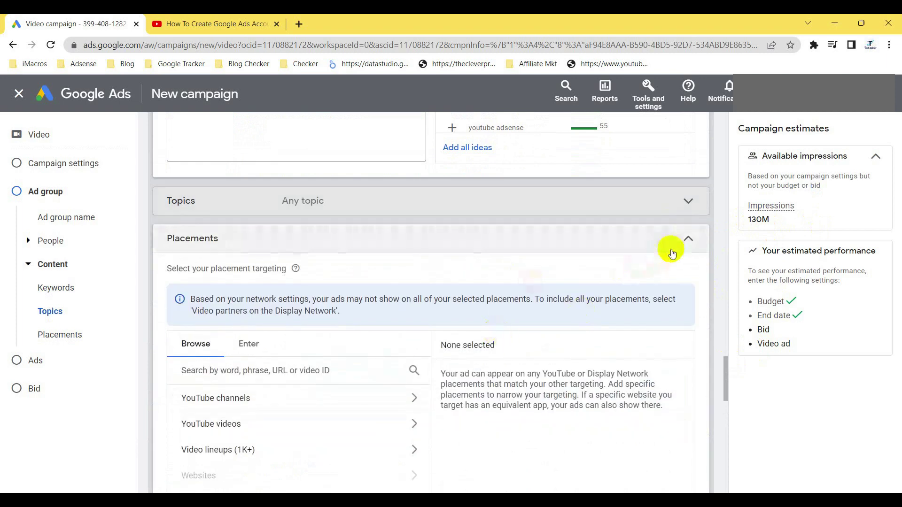
pyautogui.scroll(-1, 311, 349)
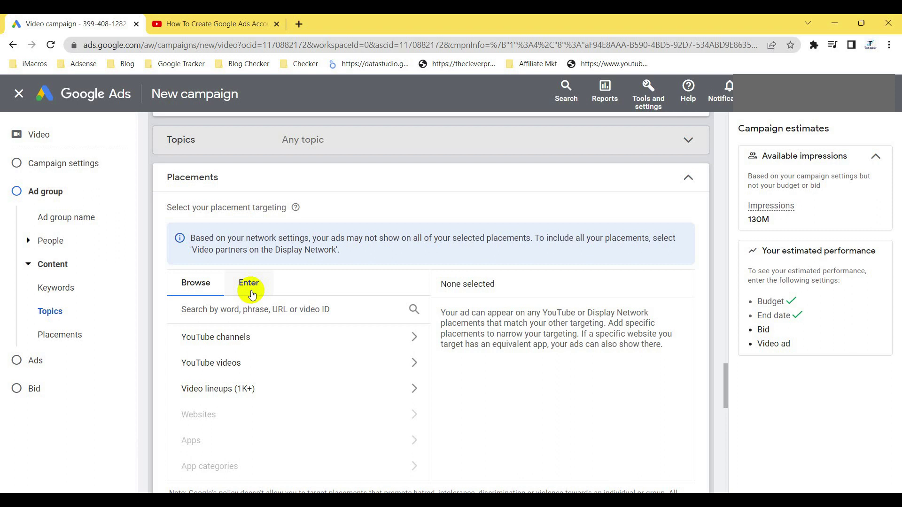
pyautogui.click(688, 177)
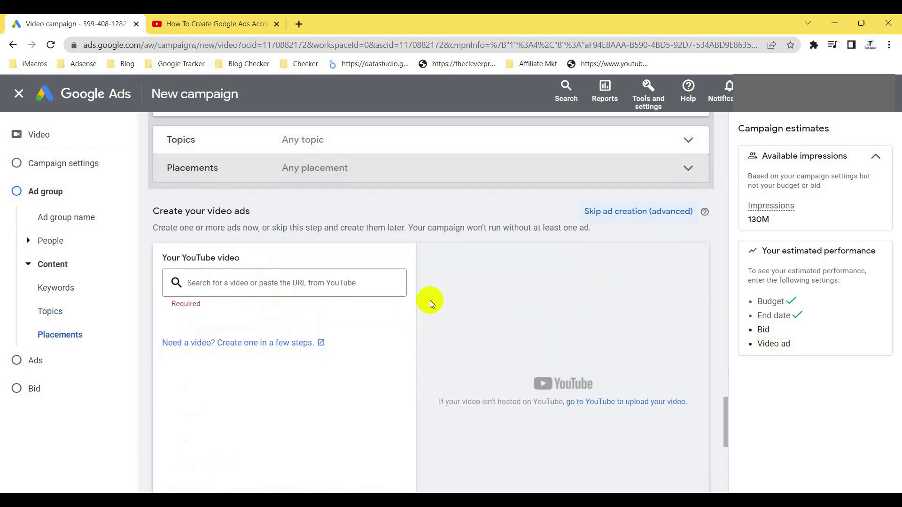
# - Add the YouTube video "How To Create Google Ads Account" by its URL and choose the Skippable in-stream ad format
pyautogui.scroll(-1, 430, 300)
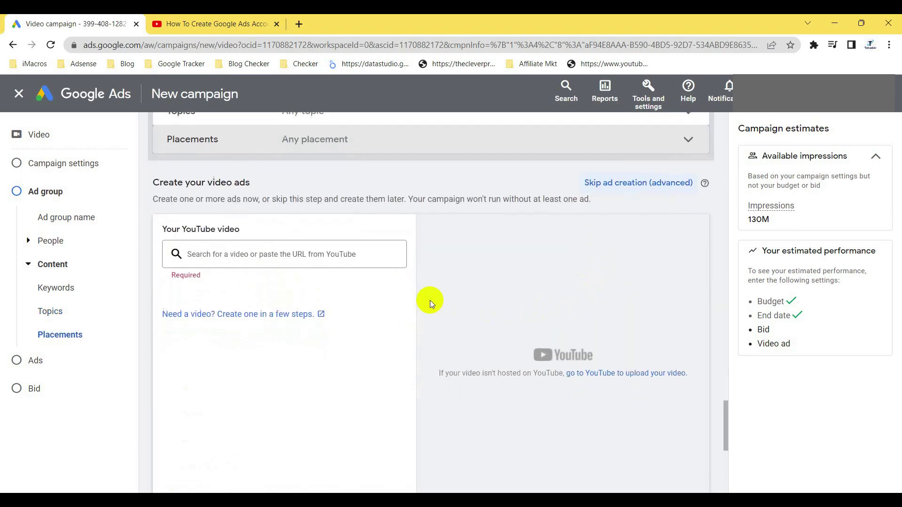
pyautogui.click(274, 254)
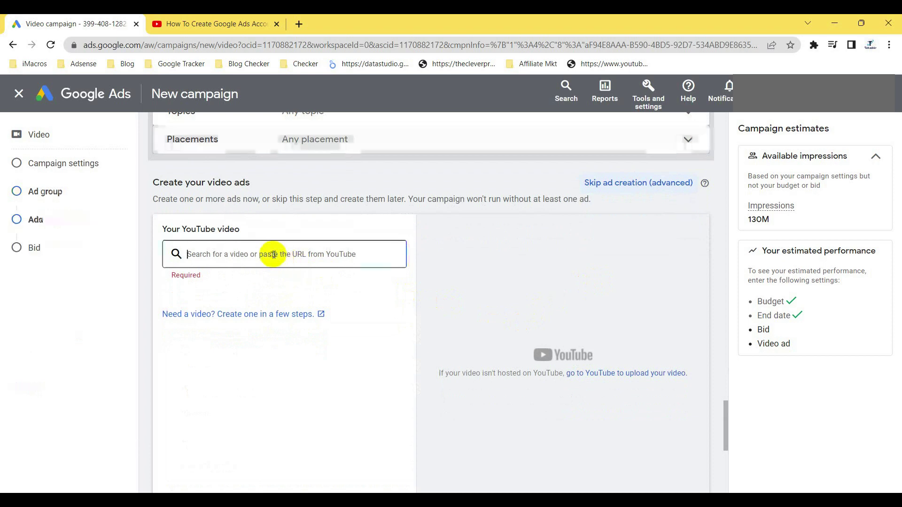
pyautogui.click(194, 19)
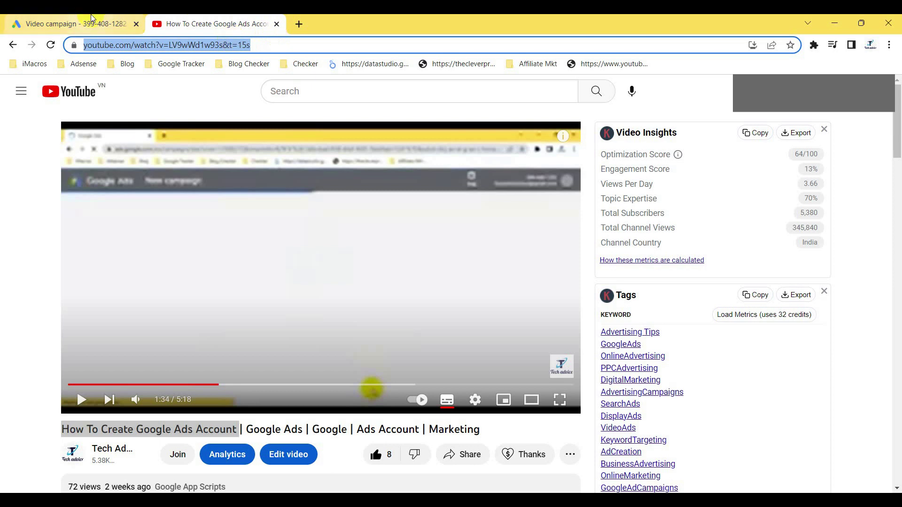
pyautogui.click(76, 24)
pyautogui.hotkey('ctrl', 'v')
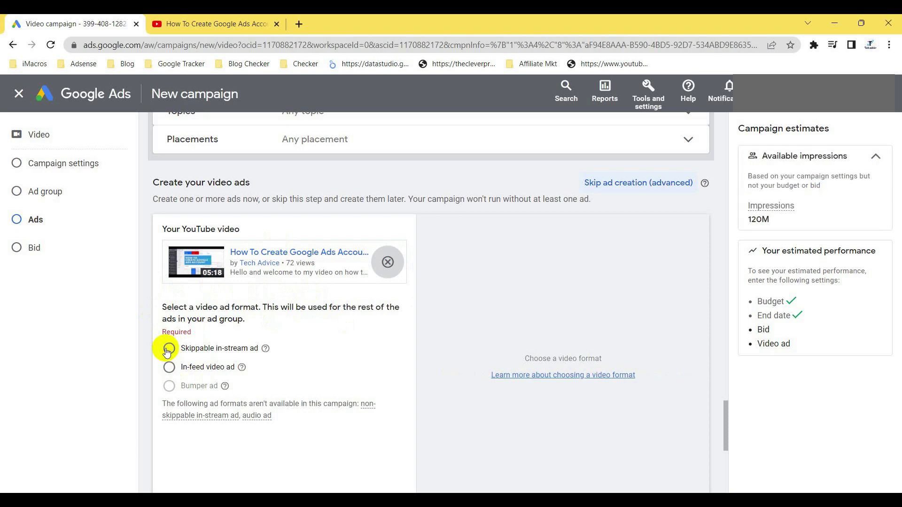
pyautogui.click(169, 348)
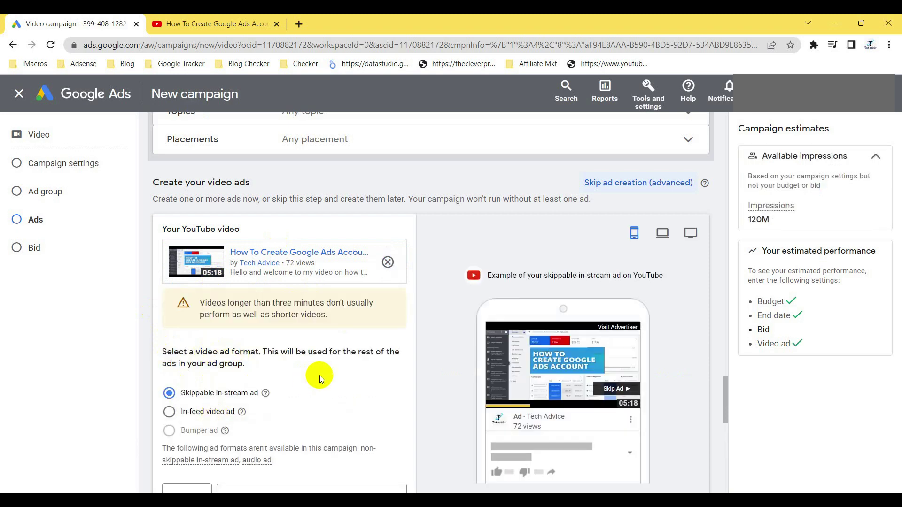
# - Switch to YouTube and open the Tech Advice channel's home page to get a link for the ad's final URL
pyautogui.scroll(-1, 320, 376)
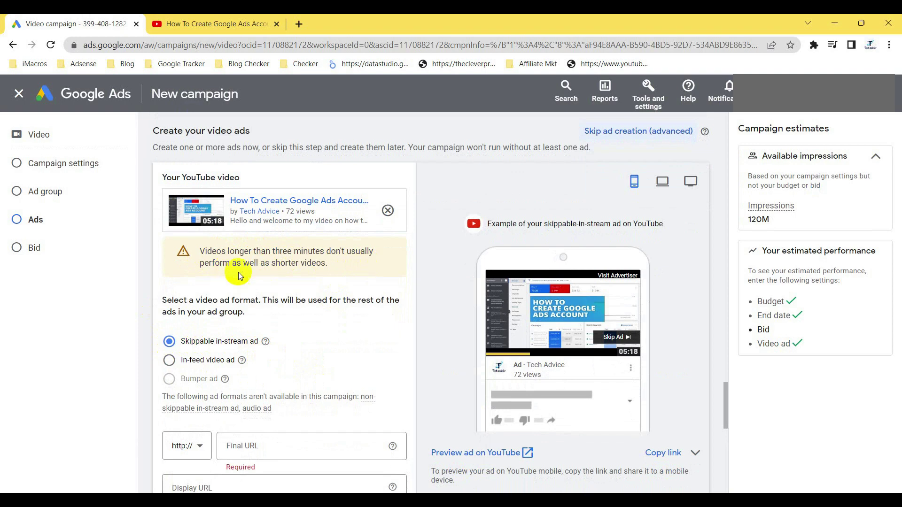
pyautogui.scroll(-3, 335, 354)
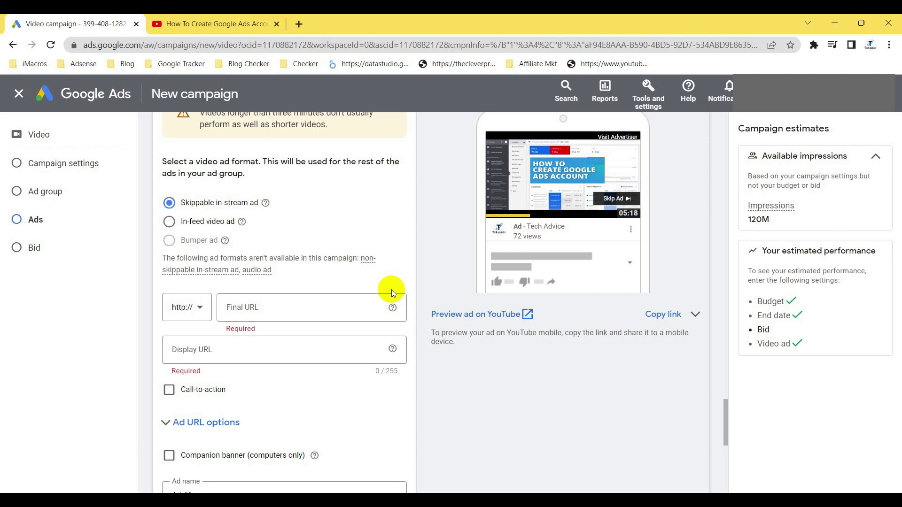
pyautogui.click(251, 305)
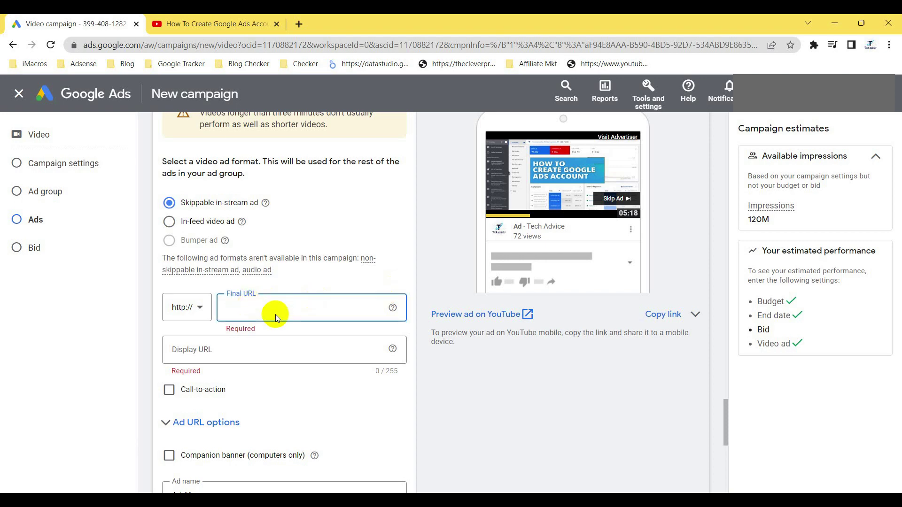
pyautogui.click(216, 24)
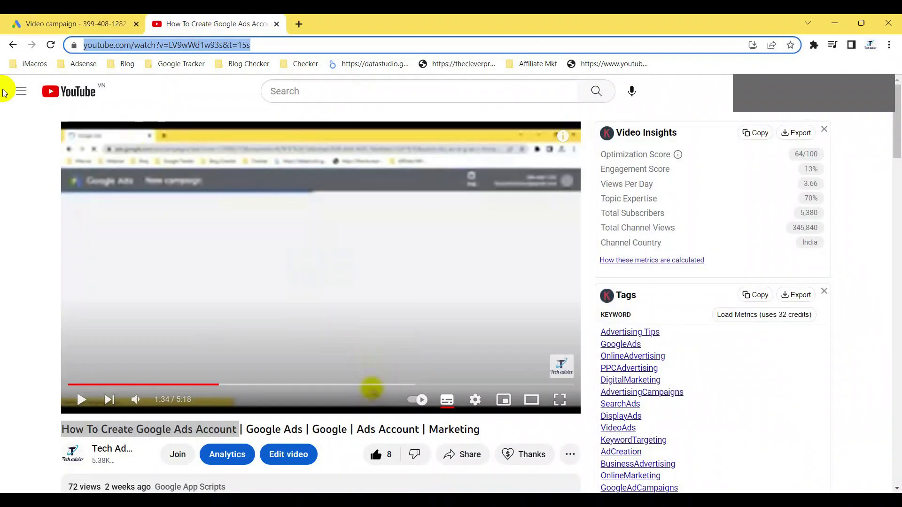
pyautogui.click(12, 45)
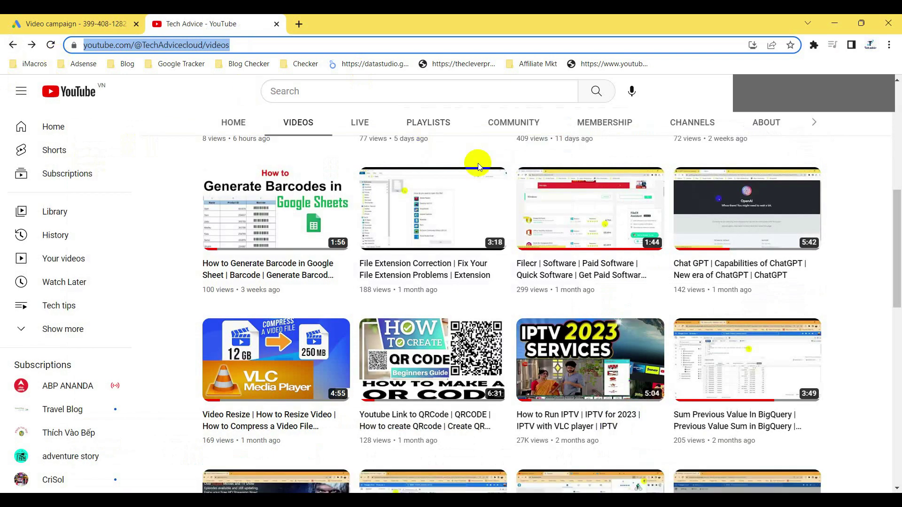
pyautogui.click(879, 91)
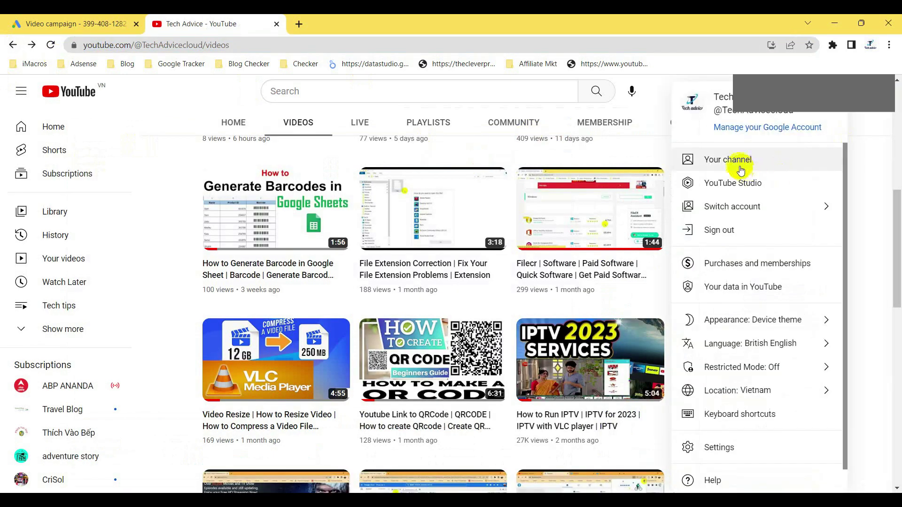
pyautogui.click(741, 169)
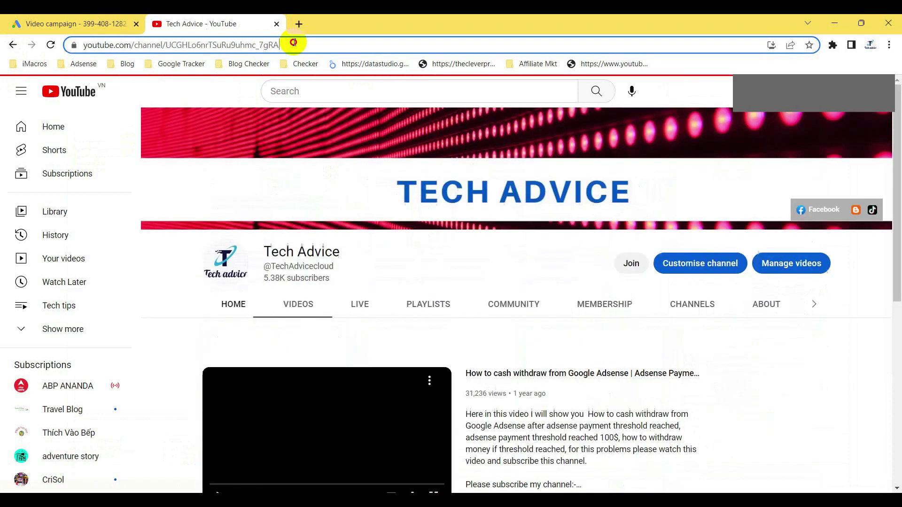
# - Copy the Tech Advice channel's URL and use it as the ad's final URL and display URL
pyautogui.click(293, 42)
pyautogui.hotkey('ctrl', 'c')
pyautogui.click(80, 21)
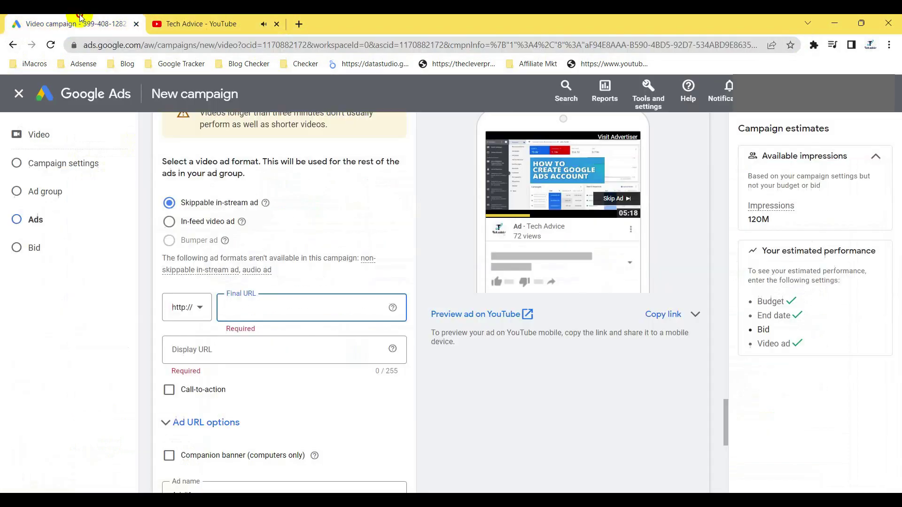
pyautogui.hotkey('ctrl', 'v')
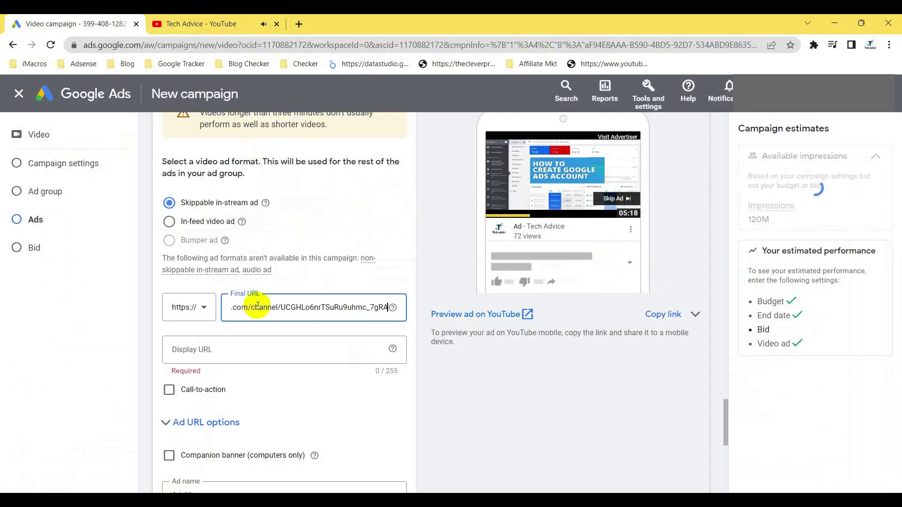
pyautogui.click(235, 348)
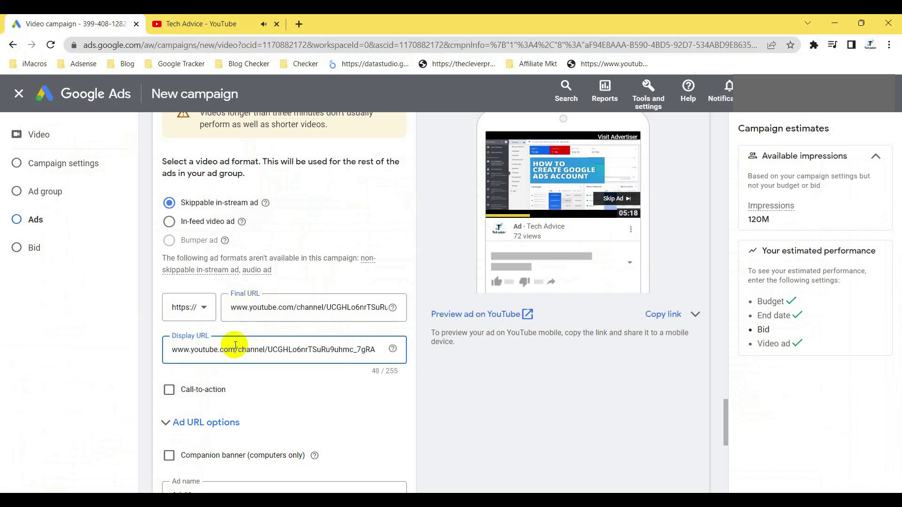
# - Enable the ad's call-to-action with the text "watch on" and the headline "Adsense"
pyautogui.scroll(-2, 235, 348)
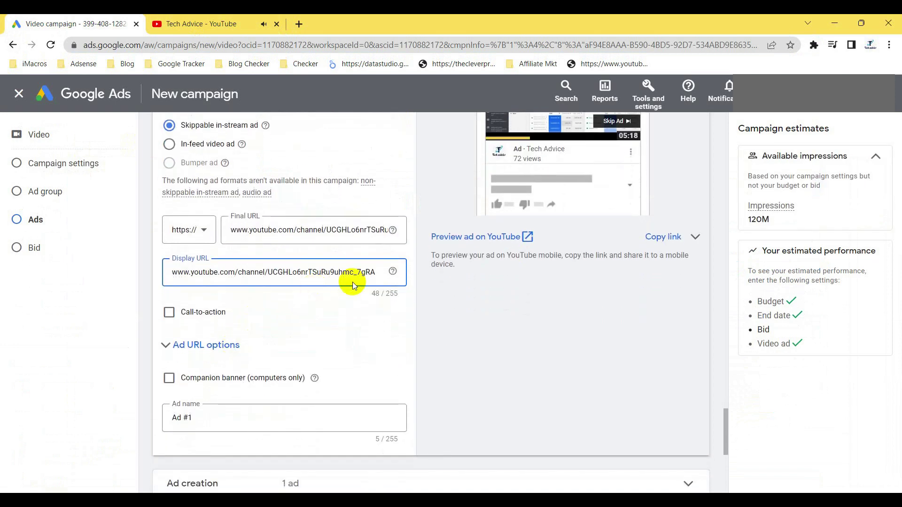
pyautogui.scroll(1, 613, 156)
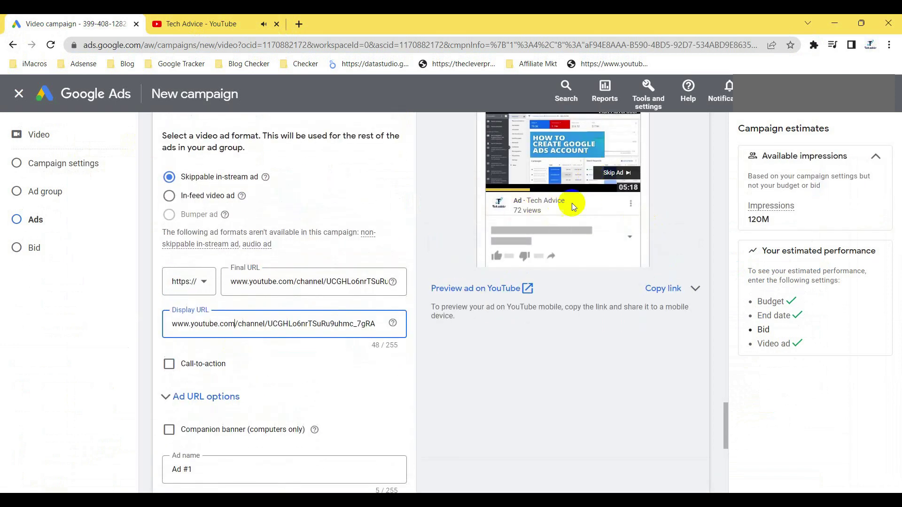
pyautogui.click(168, 364)
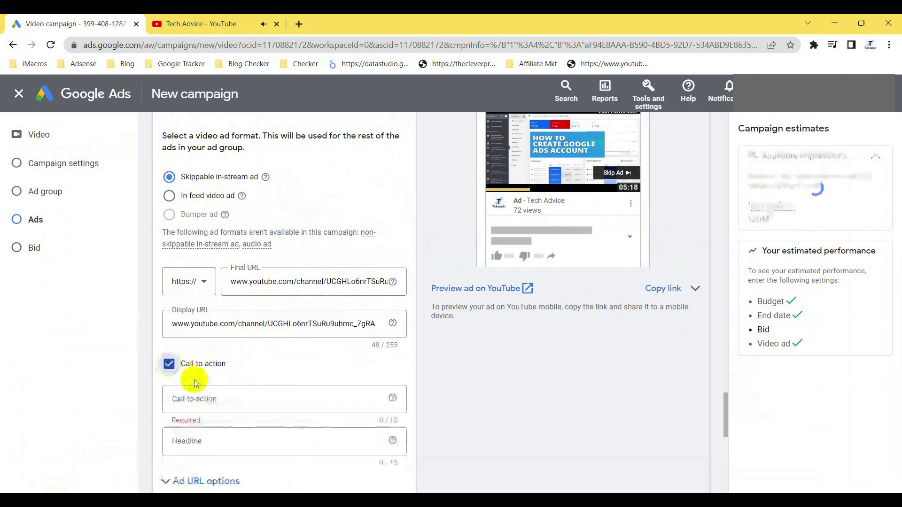
pyautogui.click(204, 397)
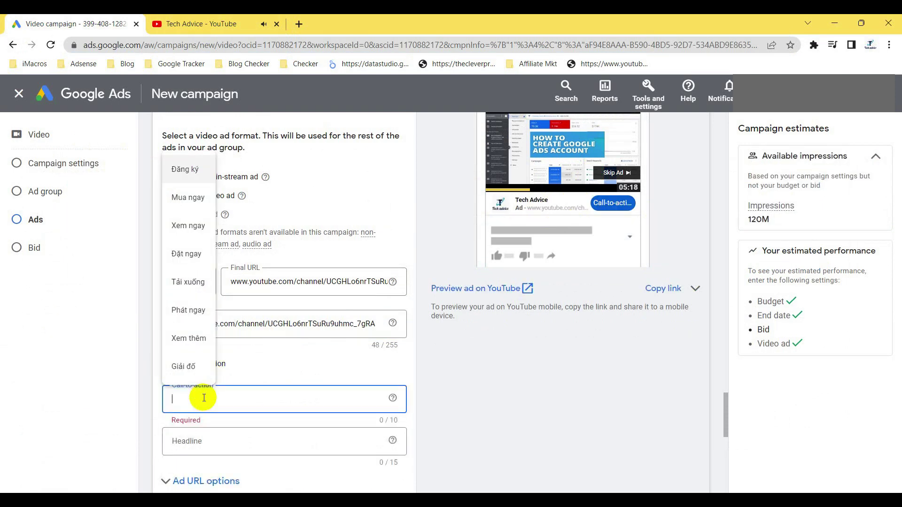
pyautogui.write('watch on')
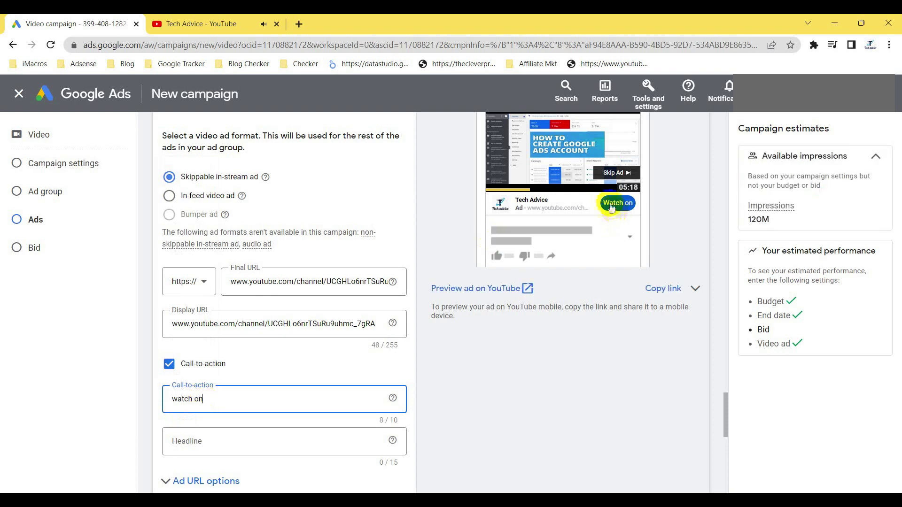
pyautogui.scroll(-1, 188, 409)
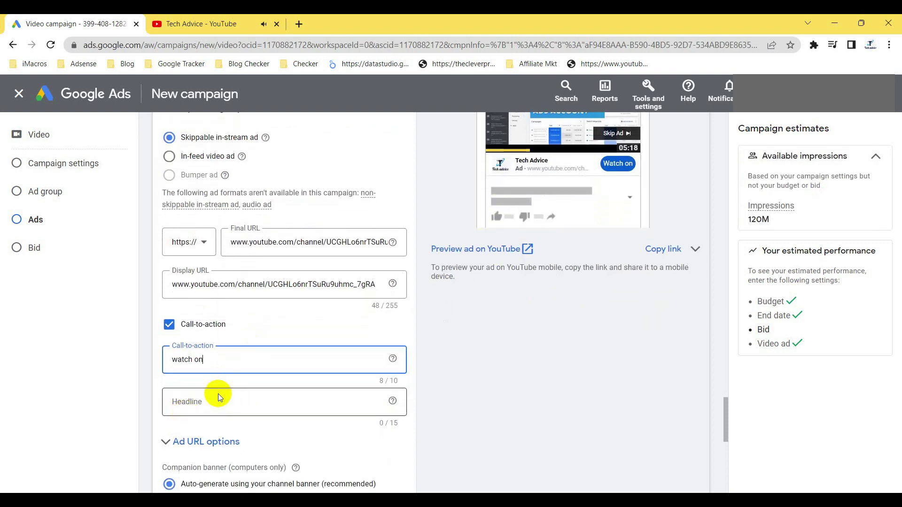
pyautogui.click(199, 403)
pyautogui.write('A')
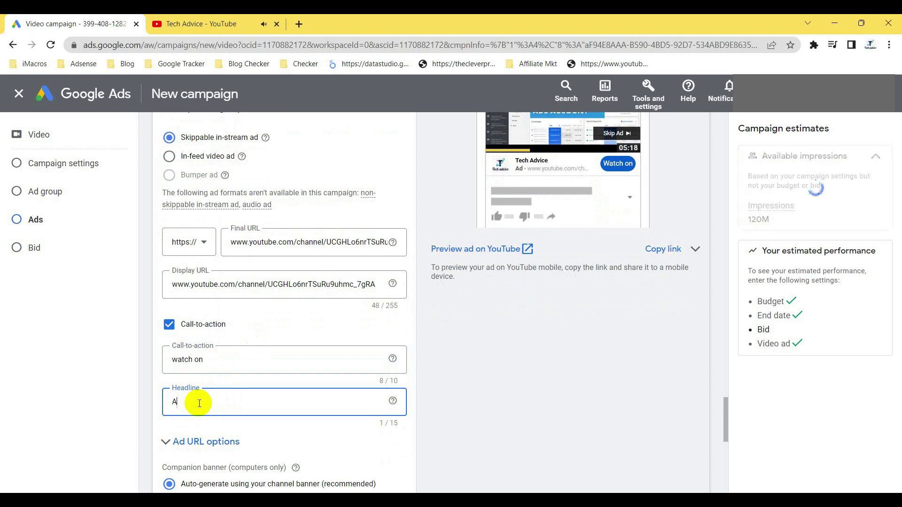
pyautogui.write('dsense')
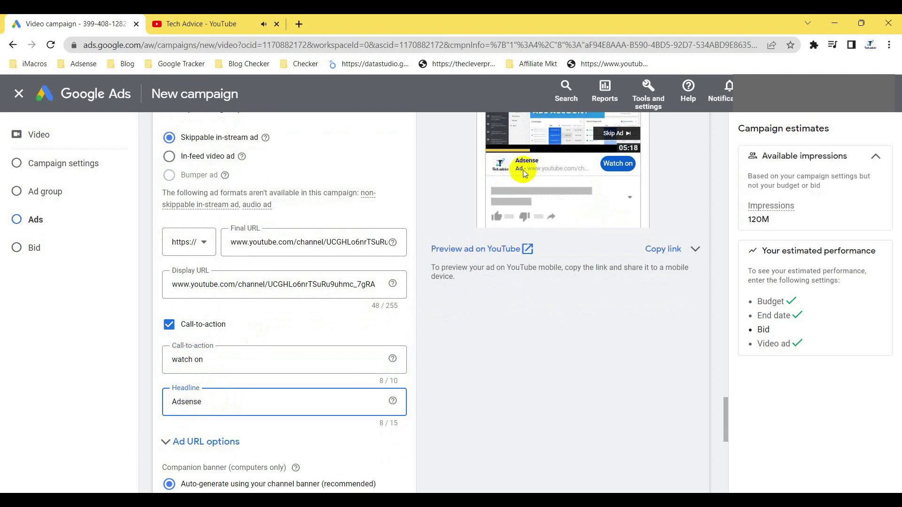
# - Set the ad group's maximum CPV bid to ₫1,000
pyautogui.scroll(-3, 317, 410)
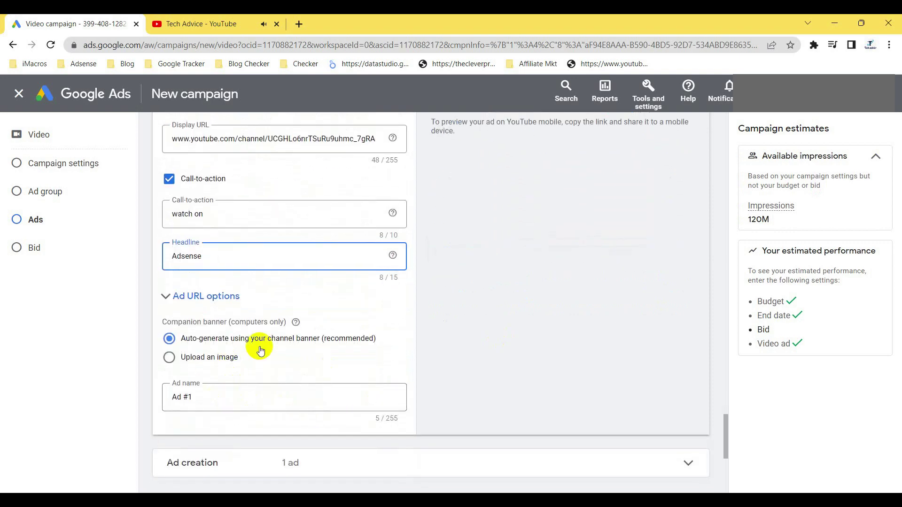
pyautogui.scroll(-2, 599, 373)
pyautogui.scroll(-4, 598, 374)
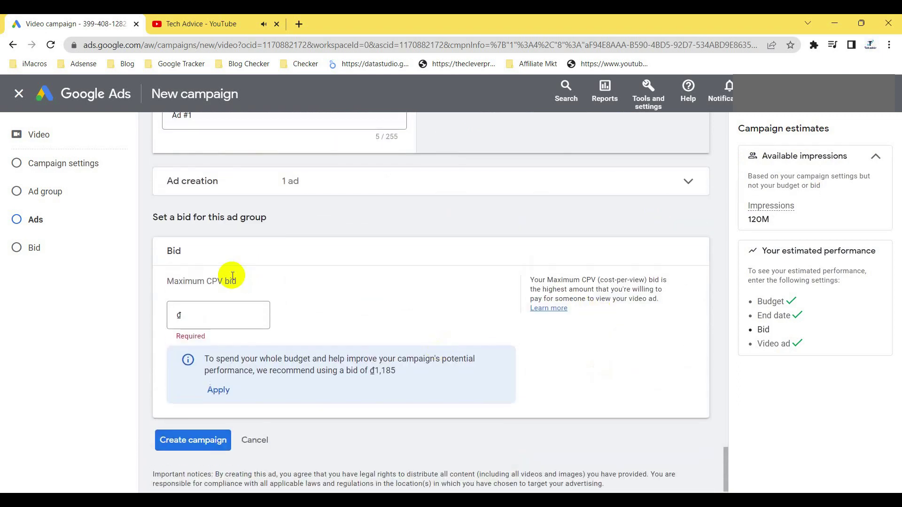
pyautogui.click(216, 314)
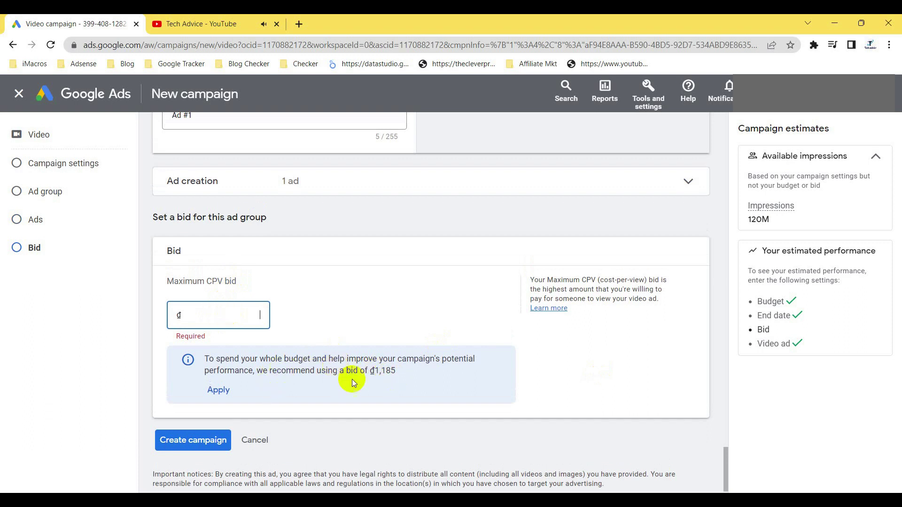
pyautogui.write('1')
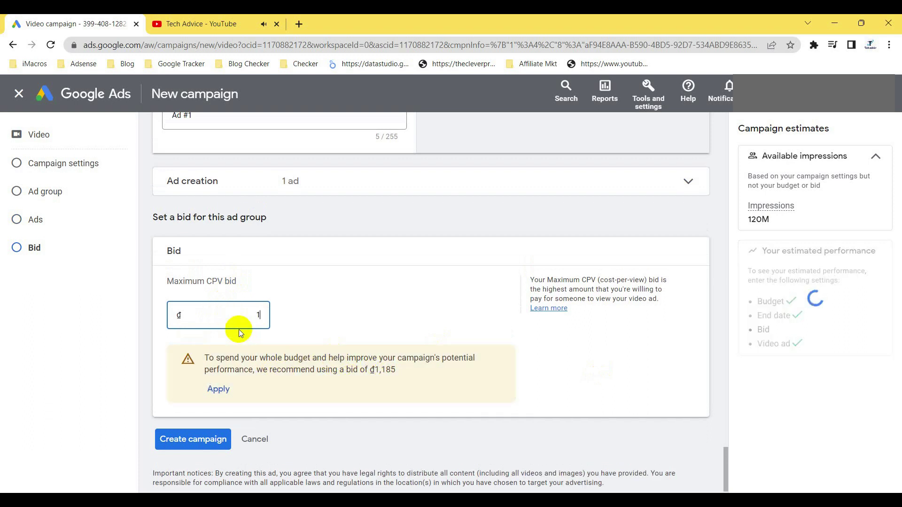
pyautogui.write(',000')
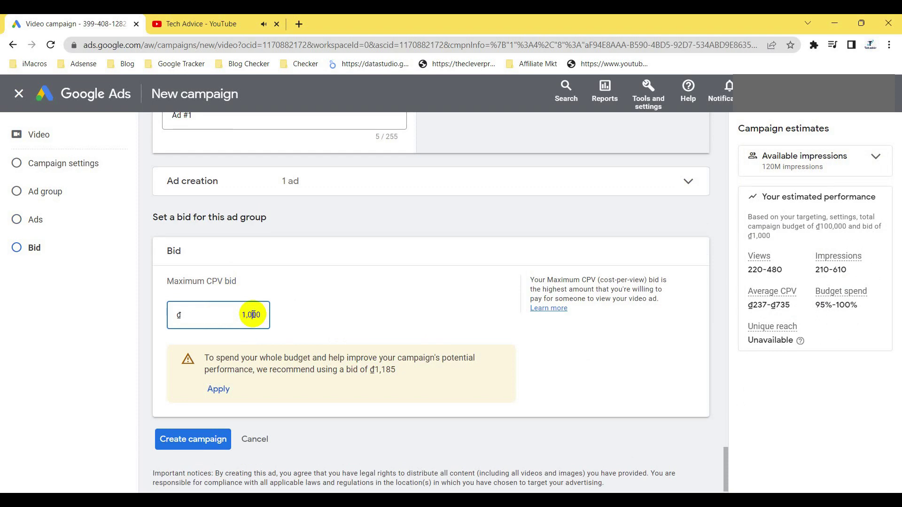
# - Change the ad group's maximum CPV bid to the recommended ₫1,185
pyautogui.press('BackSpace')
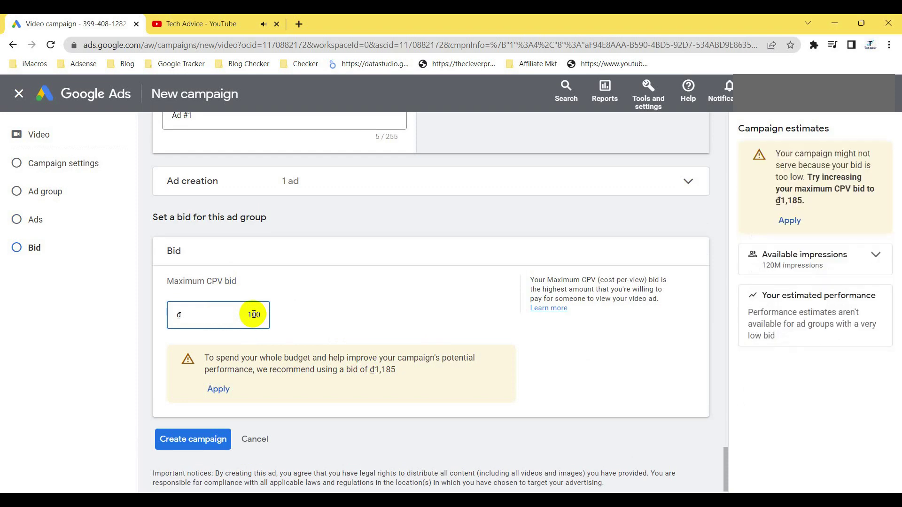
pyautogui.write('185')
pyautogui.press('Delete')
pyautogui.press('Delete')
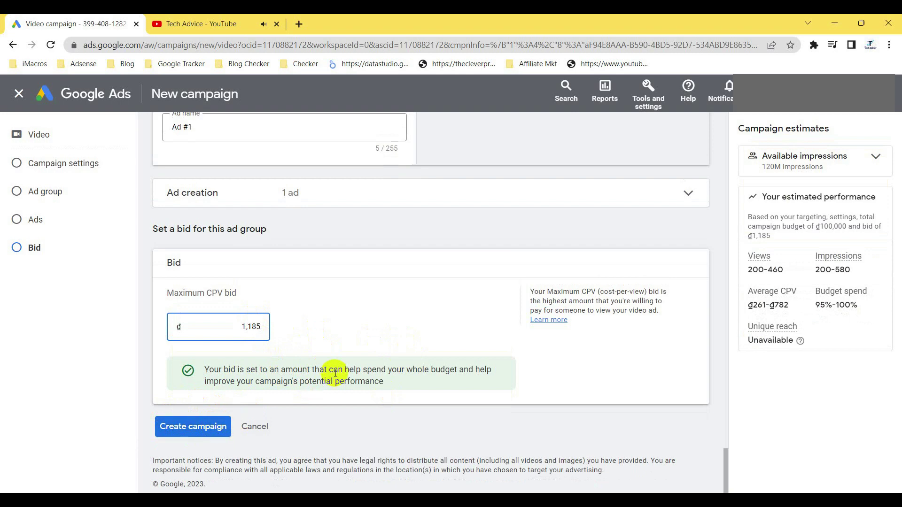
# - Review the new video campaign's bid, ad, network and location settings
pyautogui.scroll(10, 334, 373)
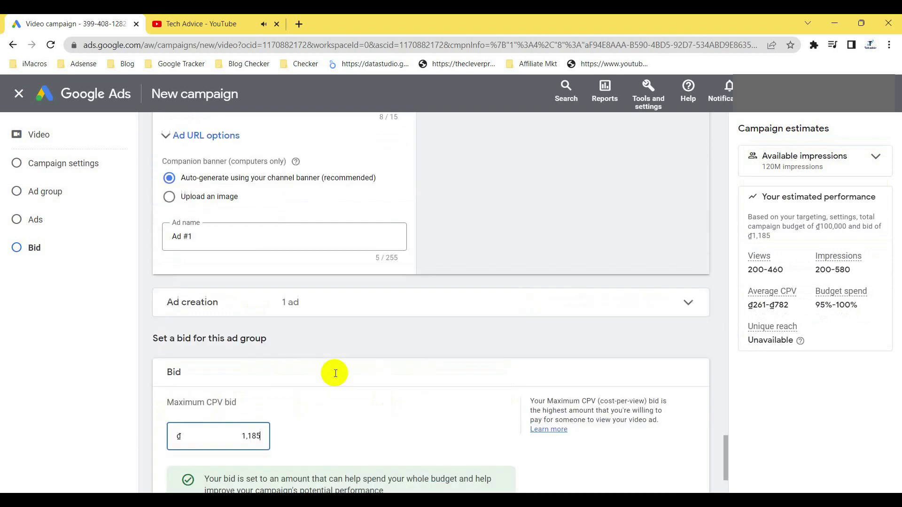
pyautogui.scroll(-10, 334, 372)
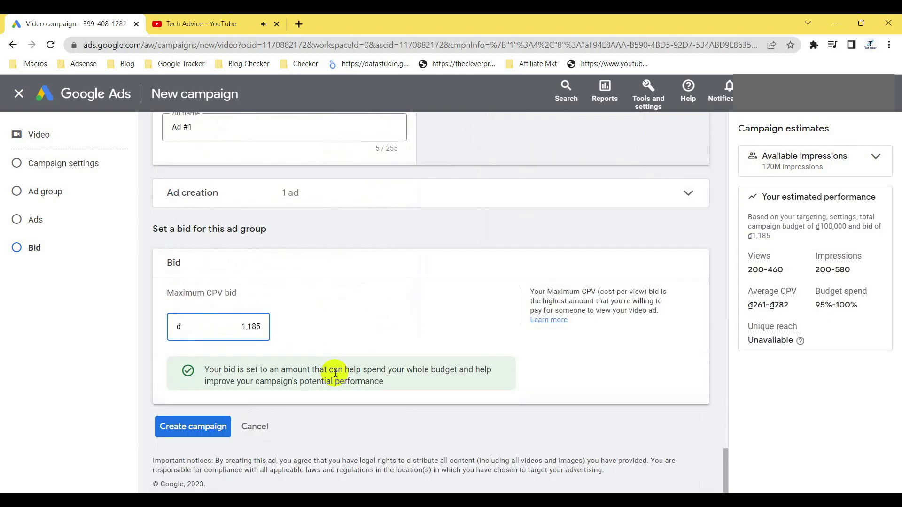
pyautogui.scroll(15, 335, 373)
pyautogui.scroll(-5, 335, 373)
pyautogui.scroll(-4, 335, 373)
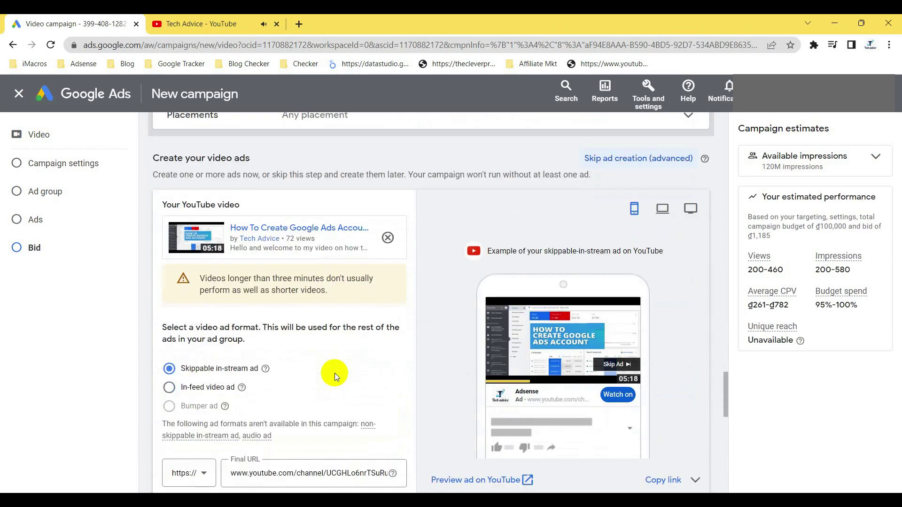
pyautogui.scroll(10, 334, 372)
pyautogui.scroll(10, 335, 376)
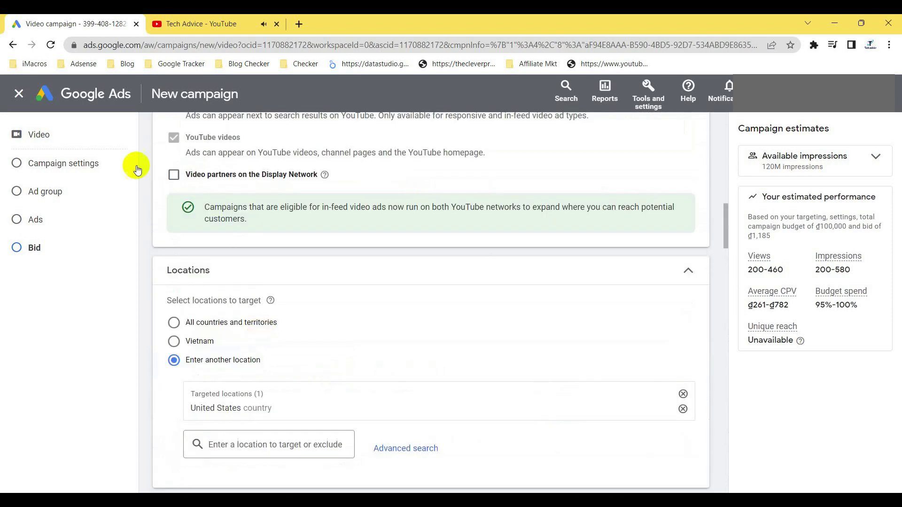
# - Leave the new campaign setup and open the account's list of campaigns
pyautogui.click(19, 96)
pyautogui.click(566, 323)
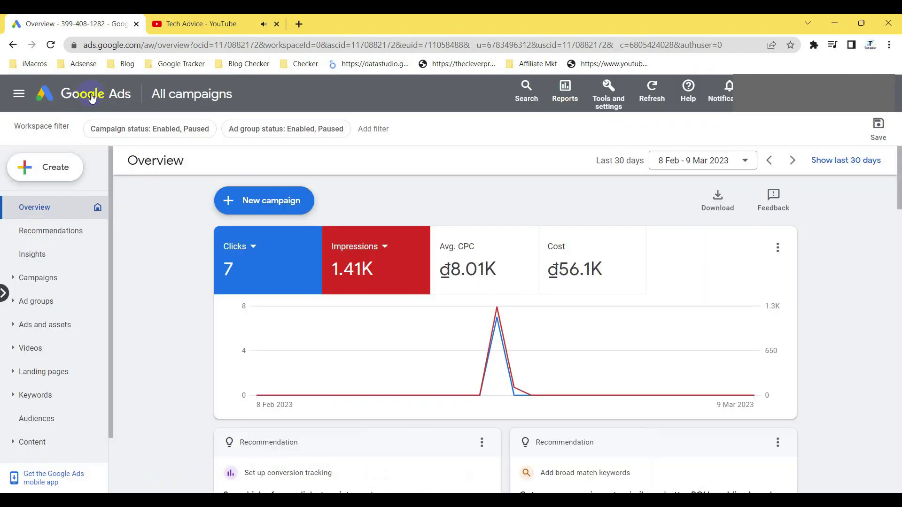
pyautogui.click(50, 279)
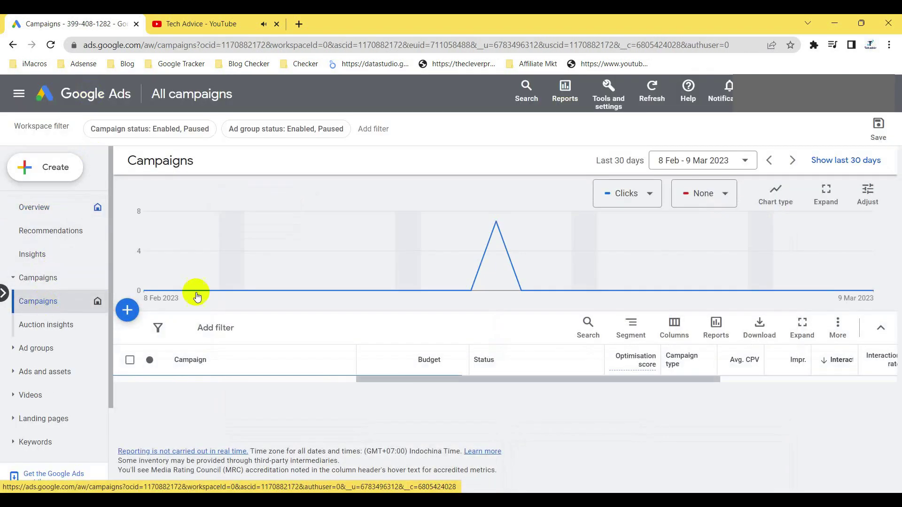
pyautogui.scroll(-2, 229, 318)
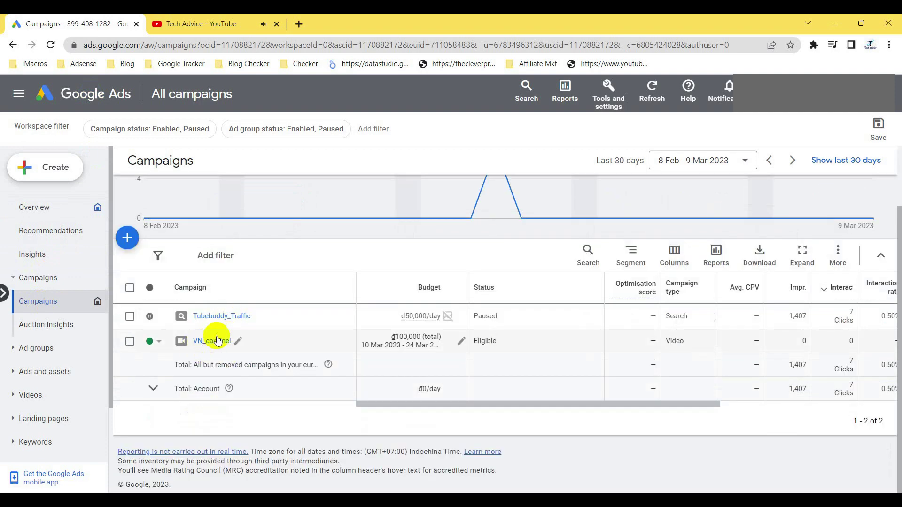
# - Examine the VN_caramel campaign's status, impressions, cost and bid strategy in the campaigns table
pyautogui.hscroll(5, 705, 346)
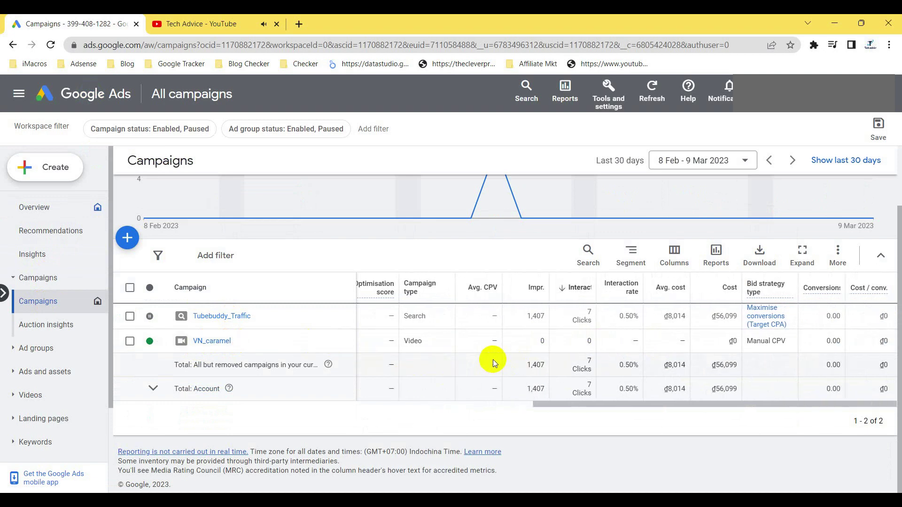
pyautogui.hscroll(-5, 492, 359)
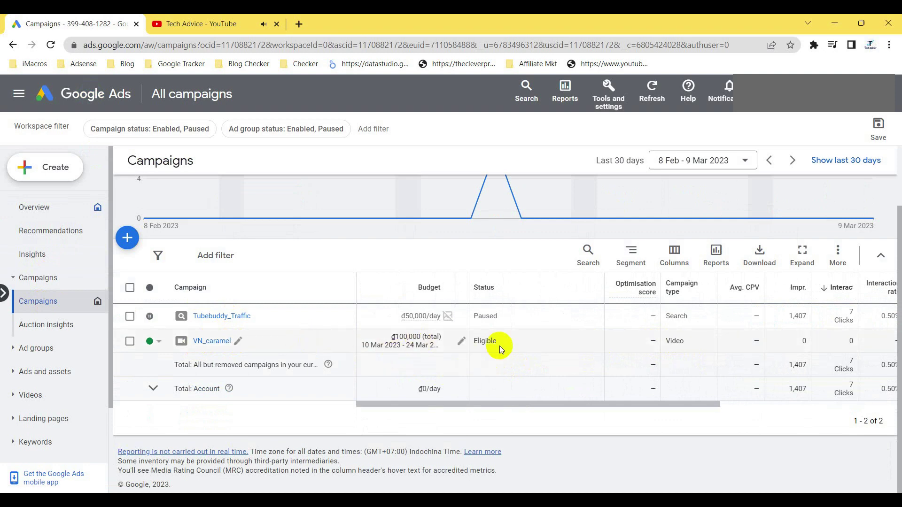
pyautogui.hscroll(2, 590, 354)
pyautogui.hscroll(6, 591, 354)
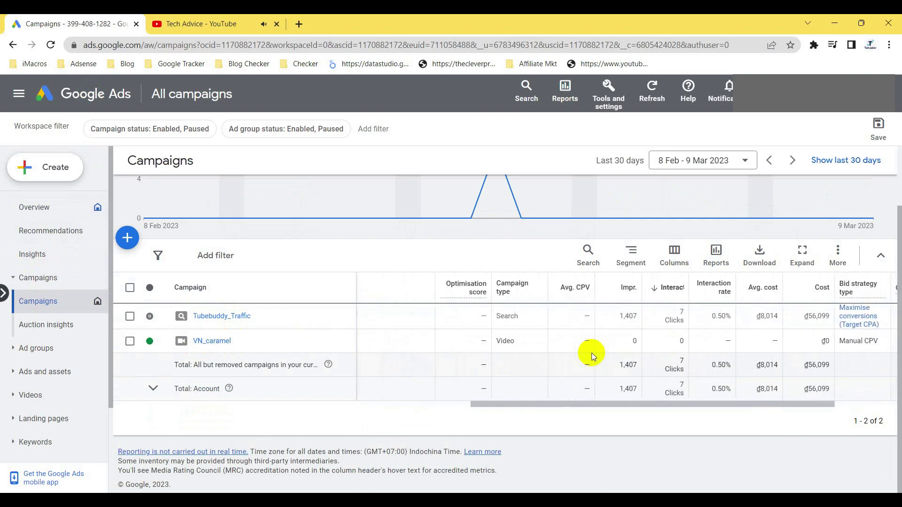
pyautogui.scroll(3, 591, 353)
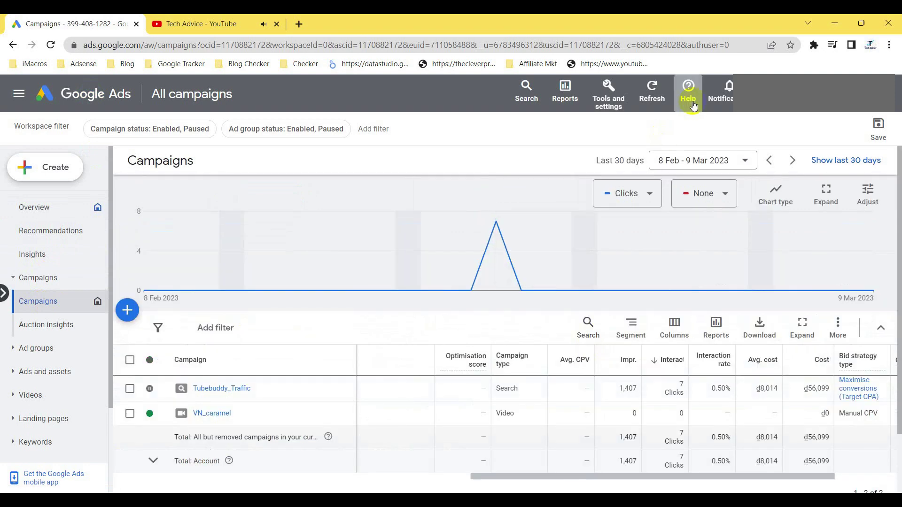
# - View the available reporting date ranges and the status options for the VN_caramel campaign
pyautogui.click(674, 159)
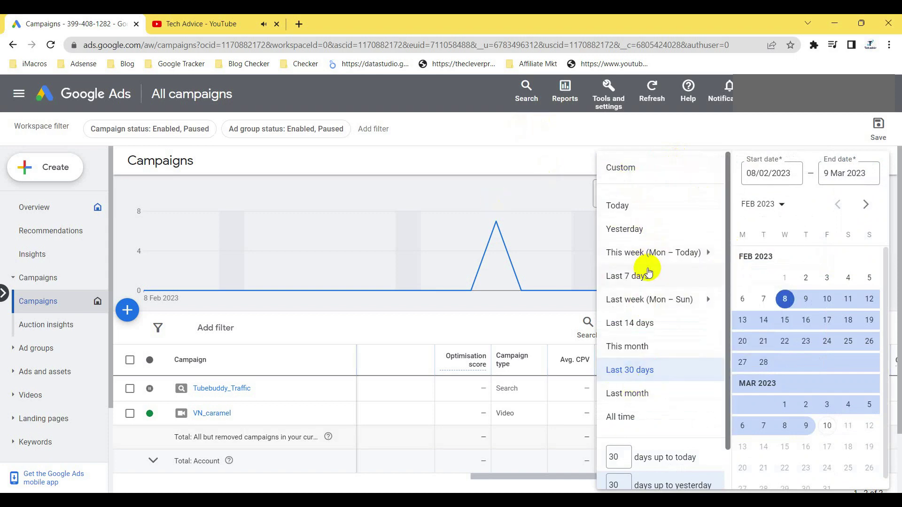
pyautogui.click(529, 158)
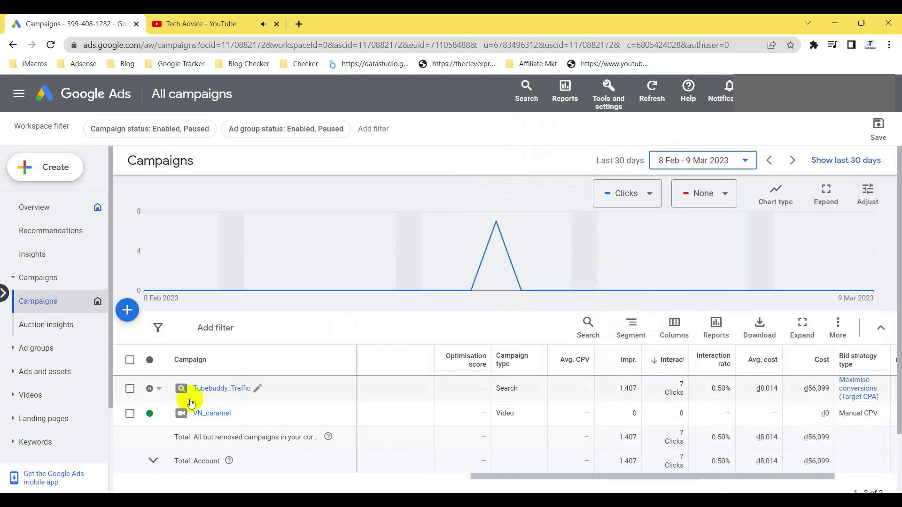
pyautogui.click(150, 416)
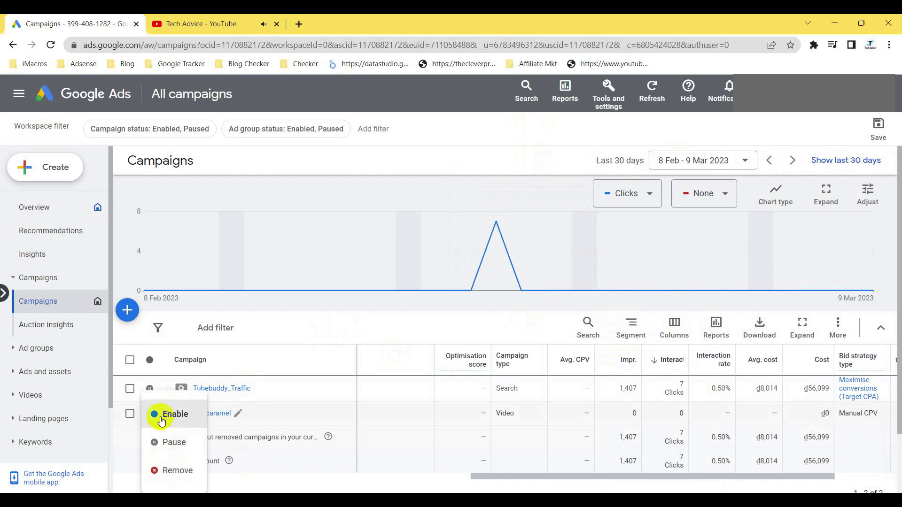
pyautogui.click(268, 470)
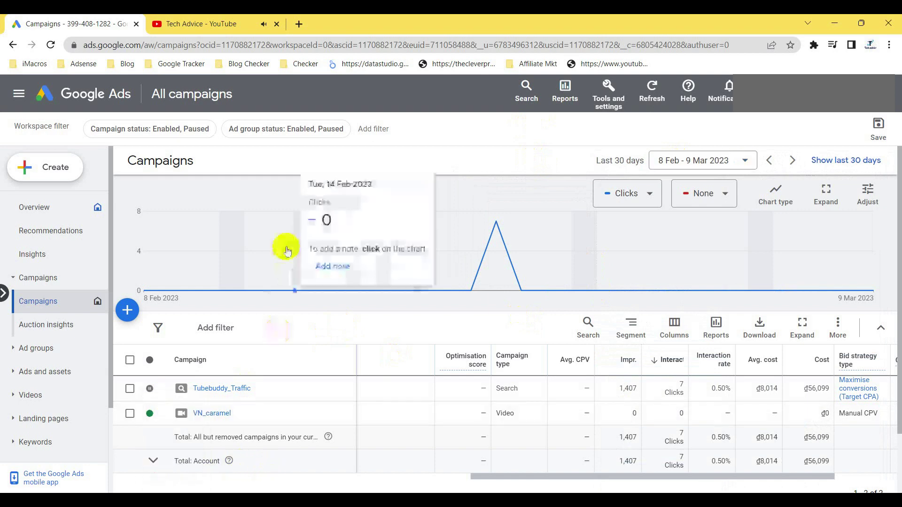